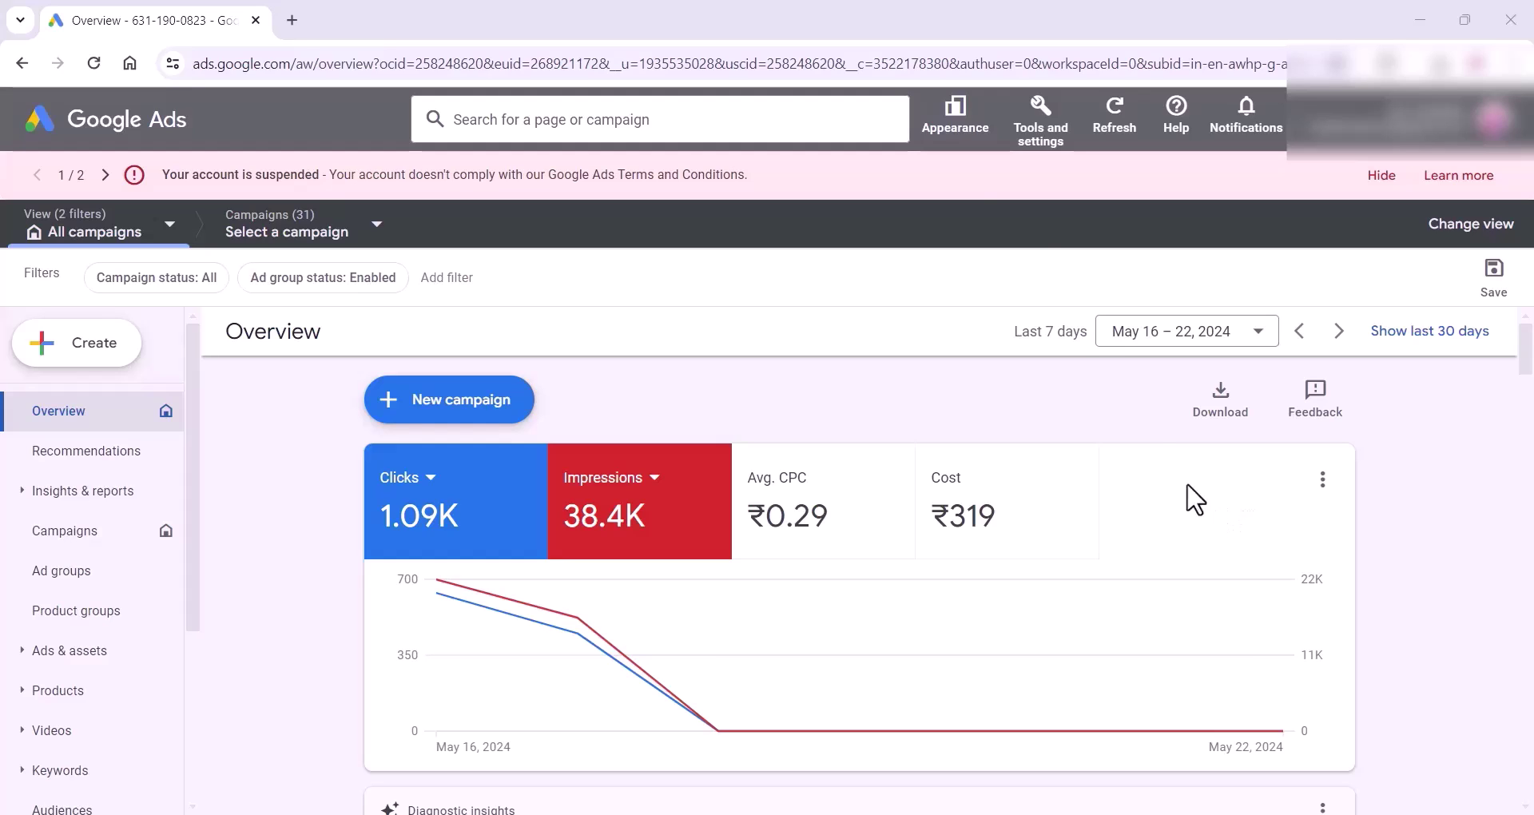
- Switch Google Ads to 'Use new design' from the Appearance menu
click(944, 122)
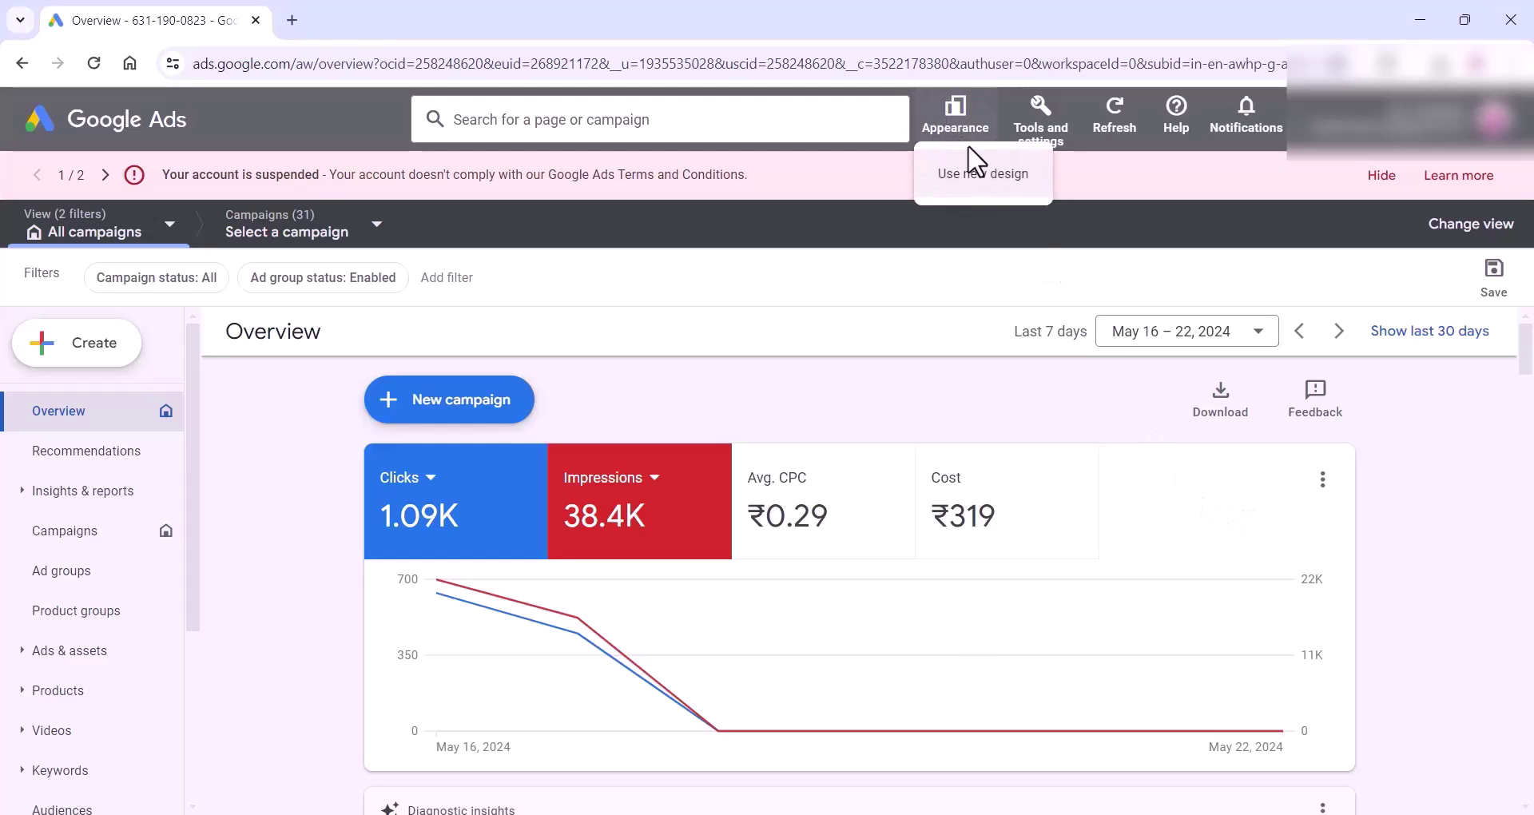
click(958, 177)
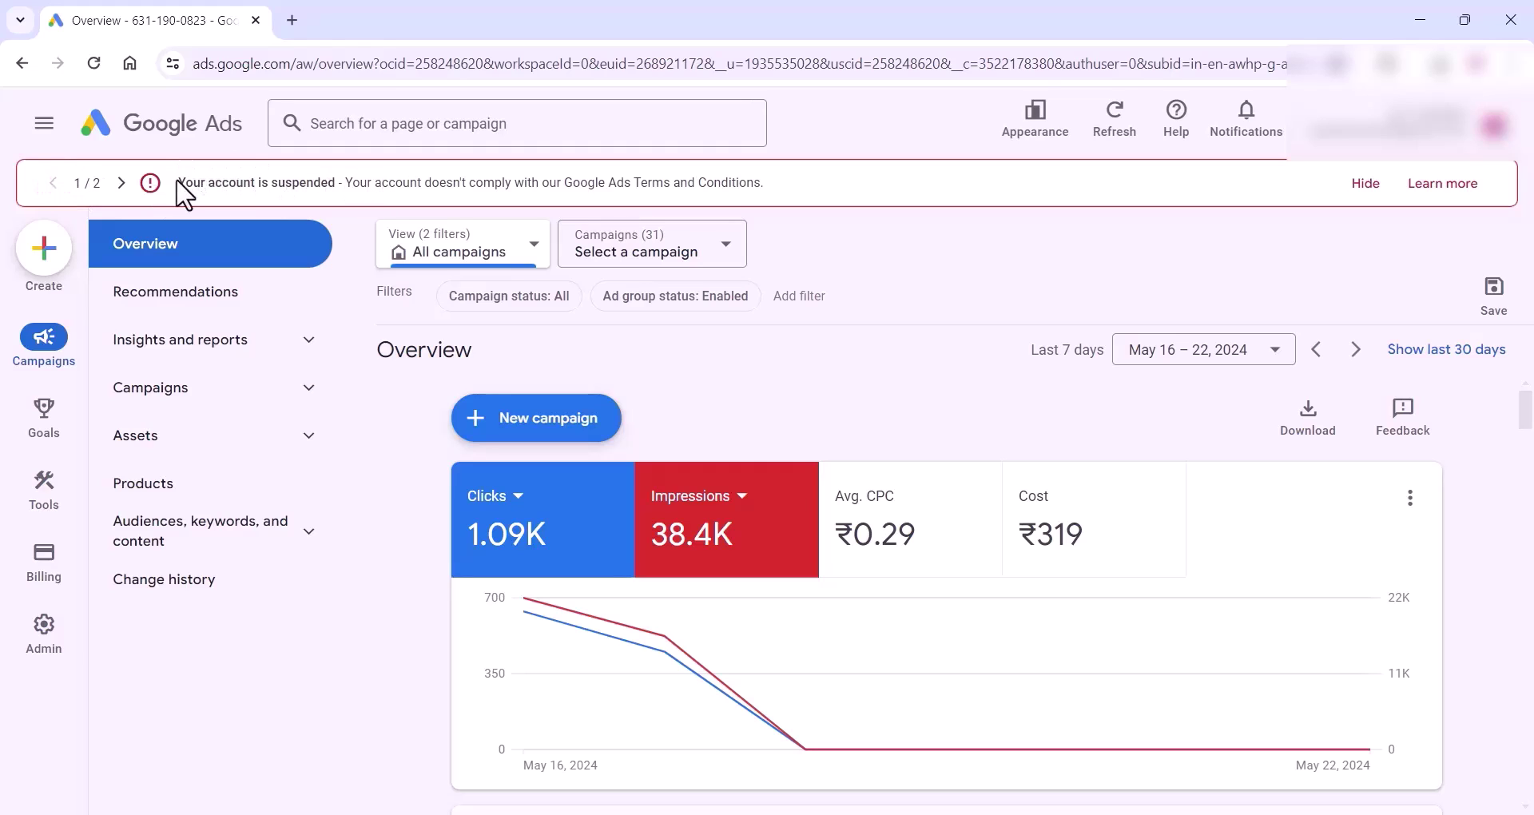
- Highlight the suspension notice and review the egregious policy violations list in Quick help
drag(180, 182, 812, 195)
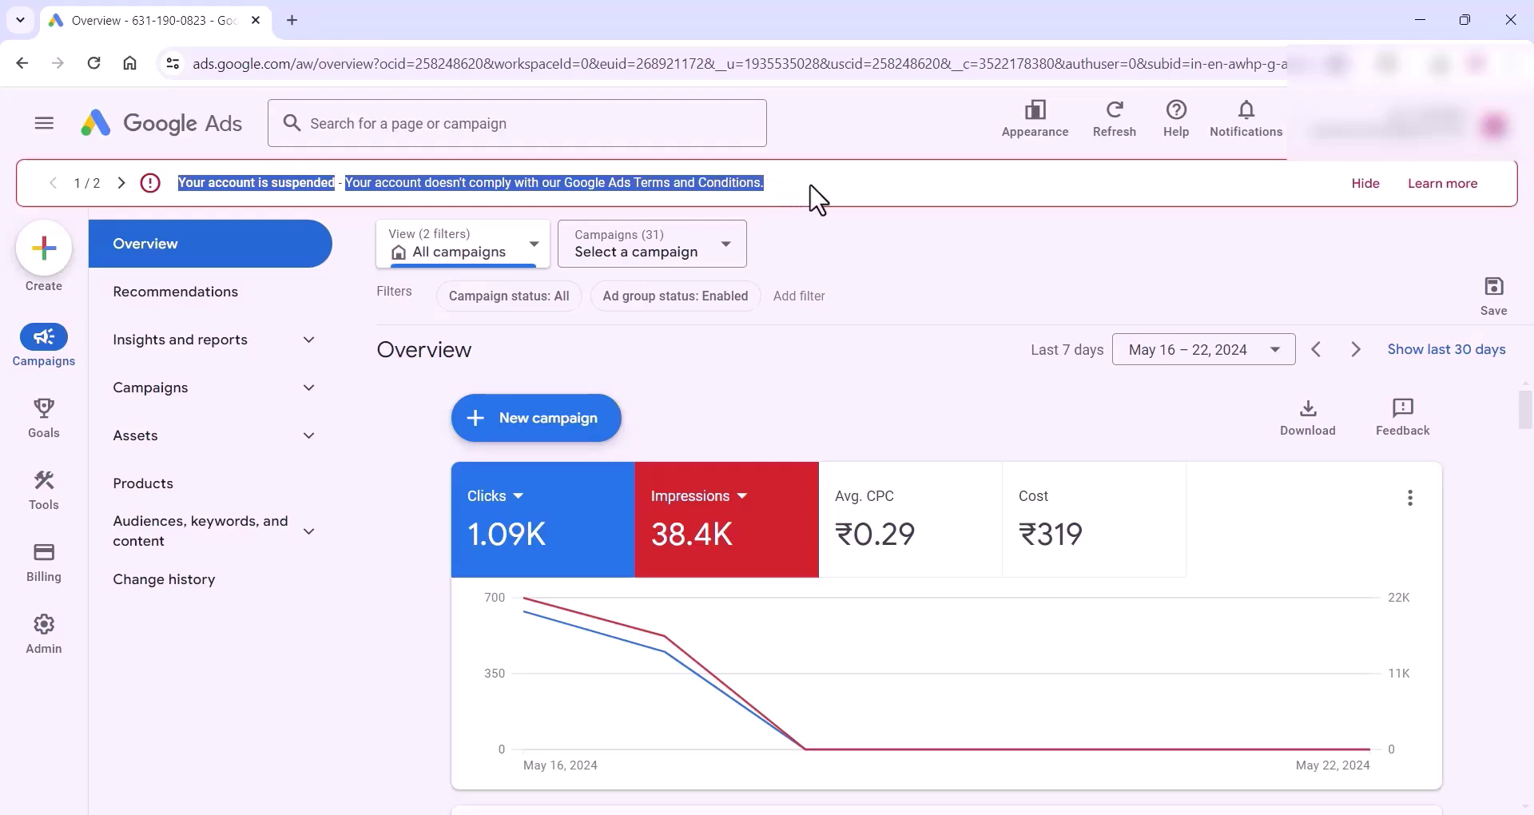
click(867, 265)
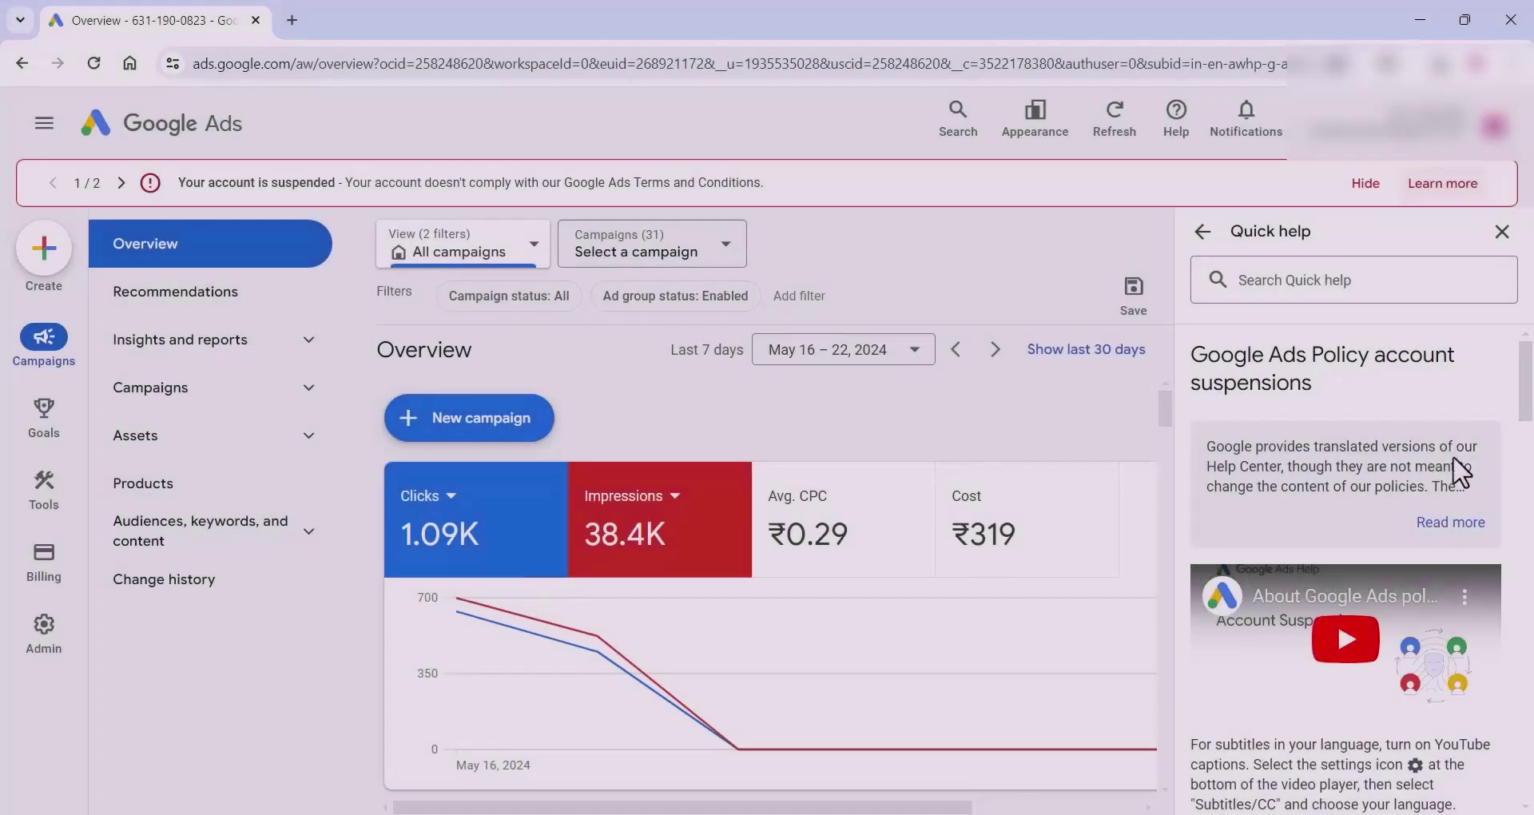
scroll(1314, 392, down, 3)
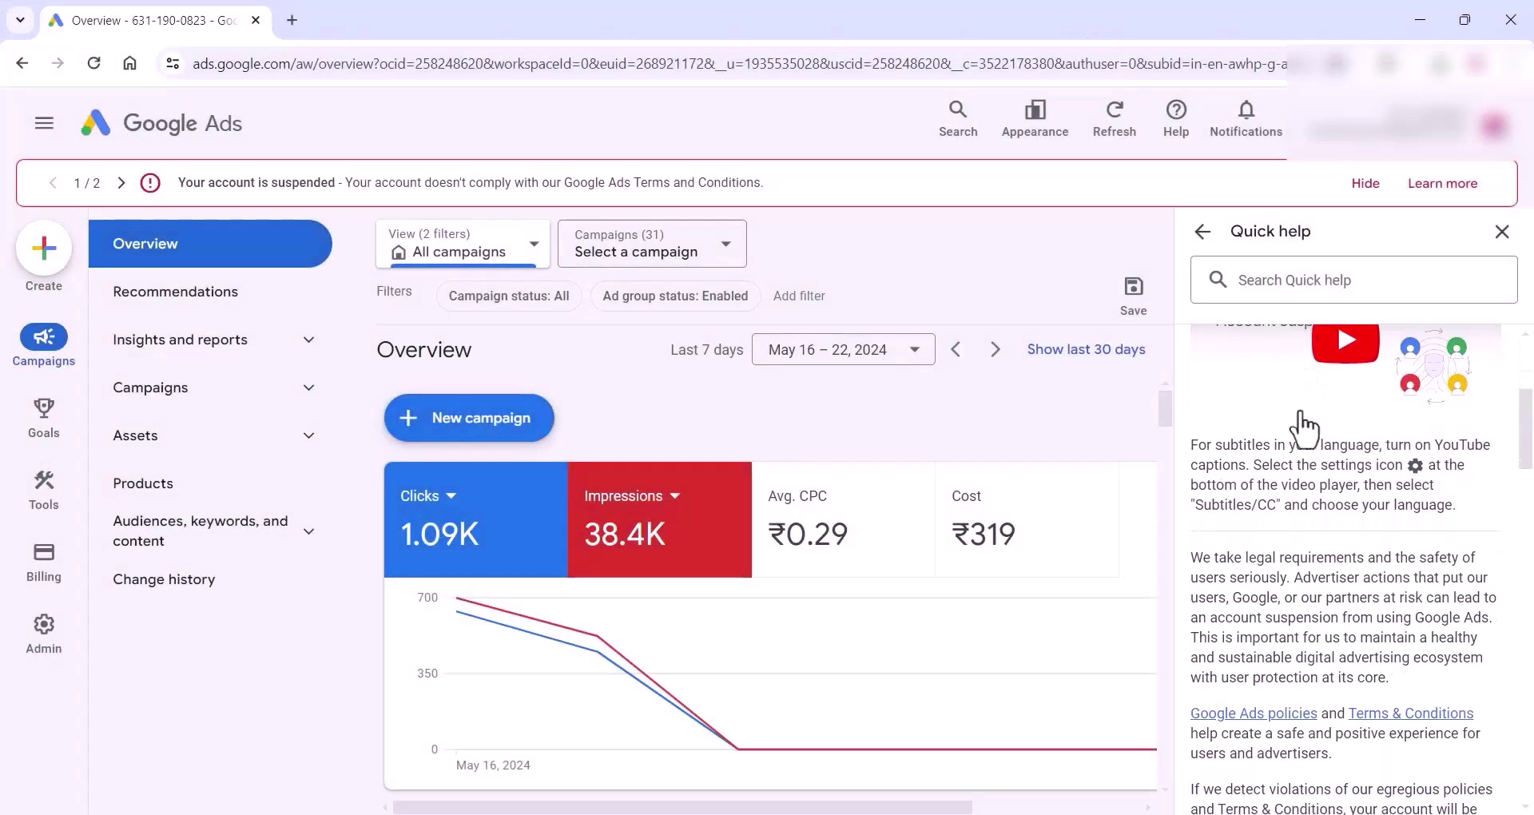
scroll(1302, 423, down, 10)
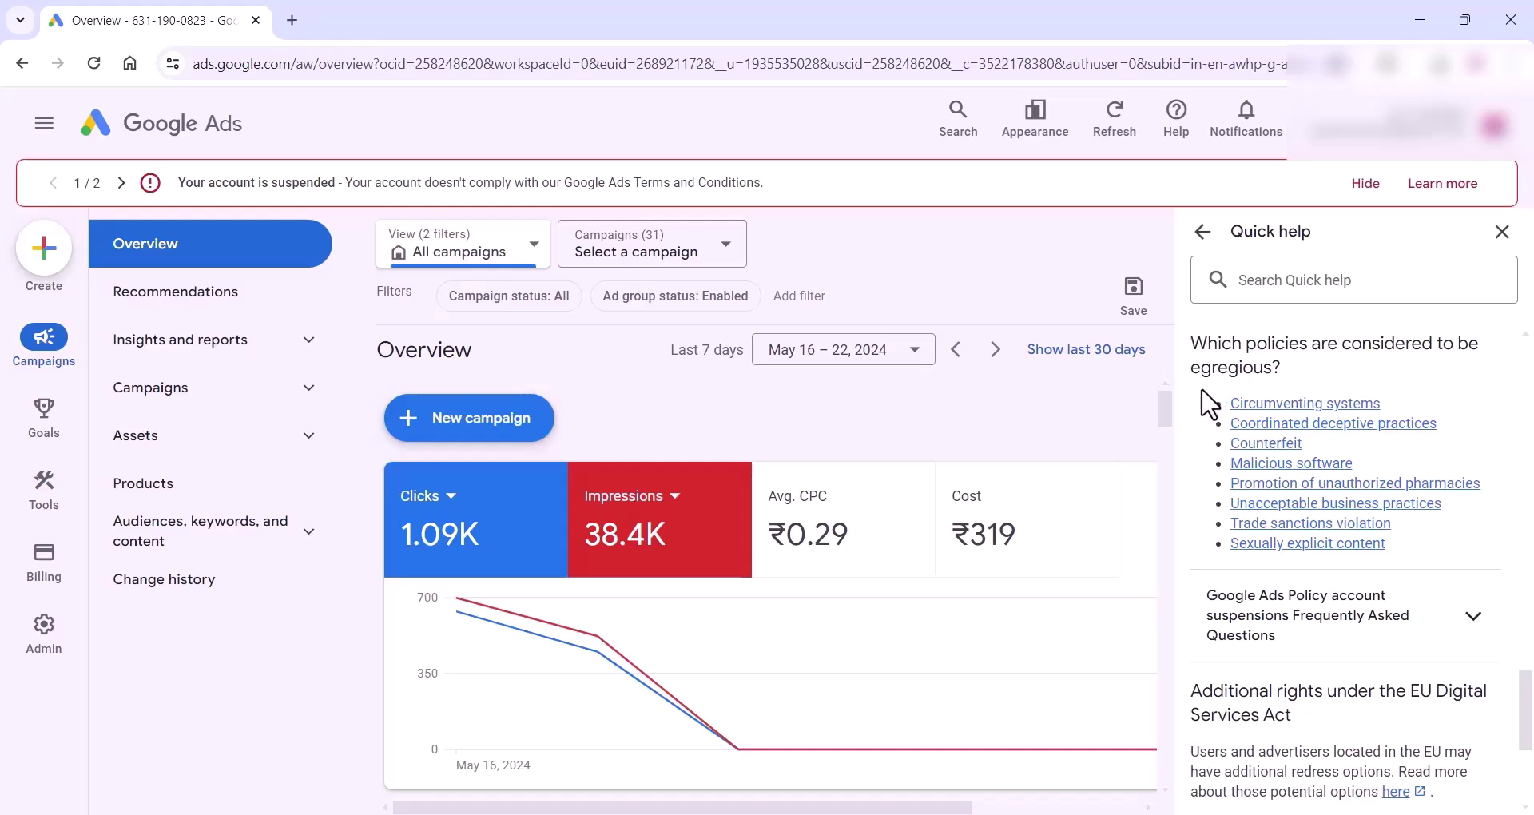
drag(1213, 404, 1404, 553)
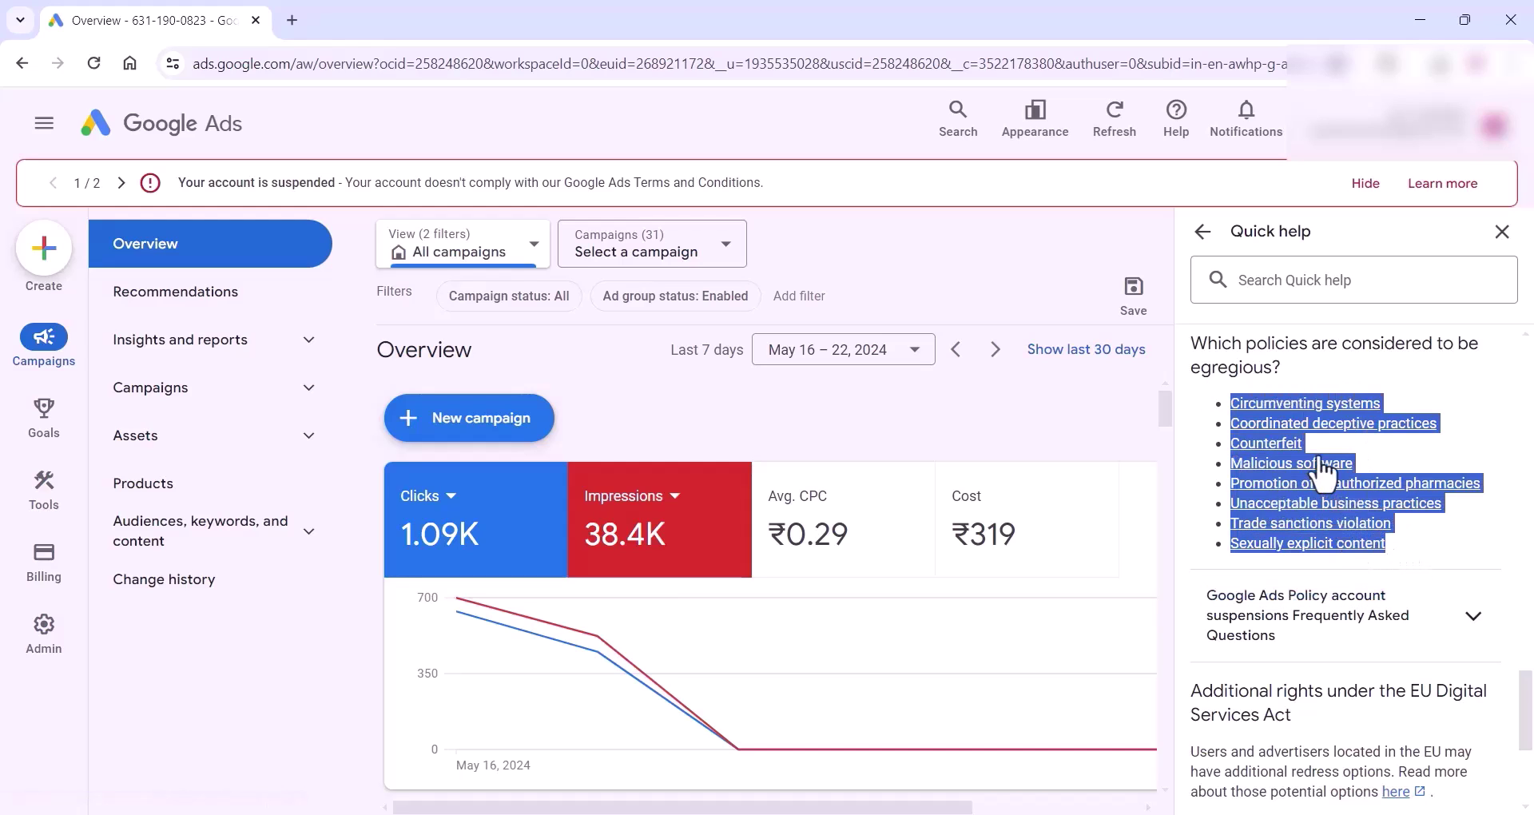
click(1464, 390)
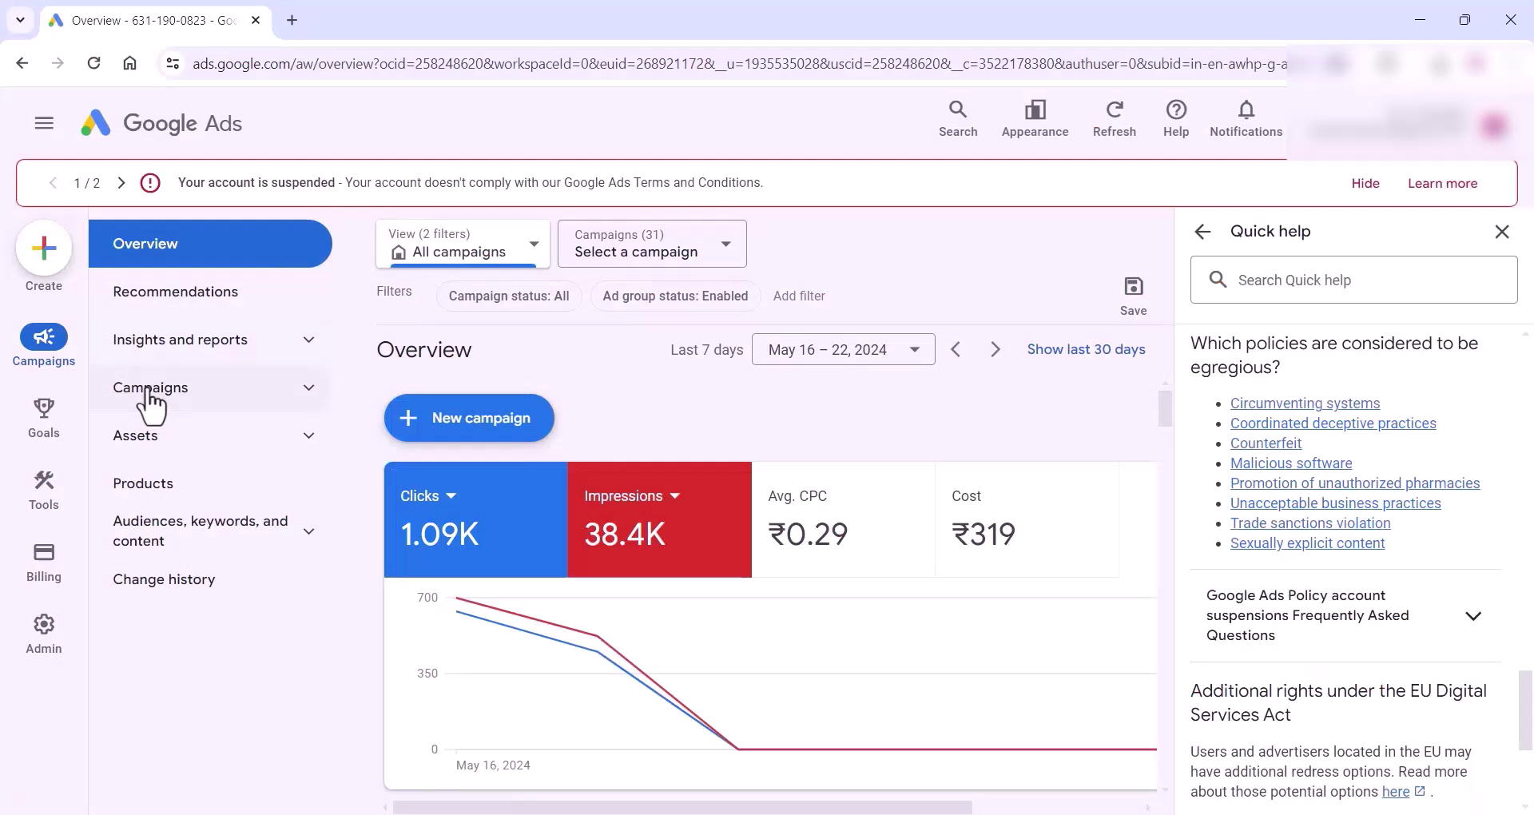
- Remove the gift Performance campaign from the Campaigns list and confirm the permanent removal
click(149, 392)
click(179, 441)
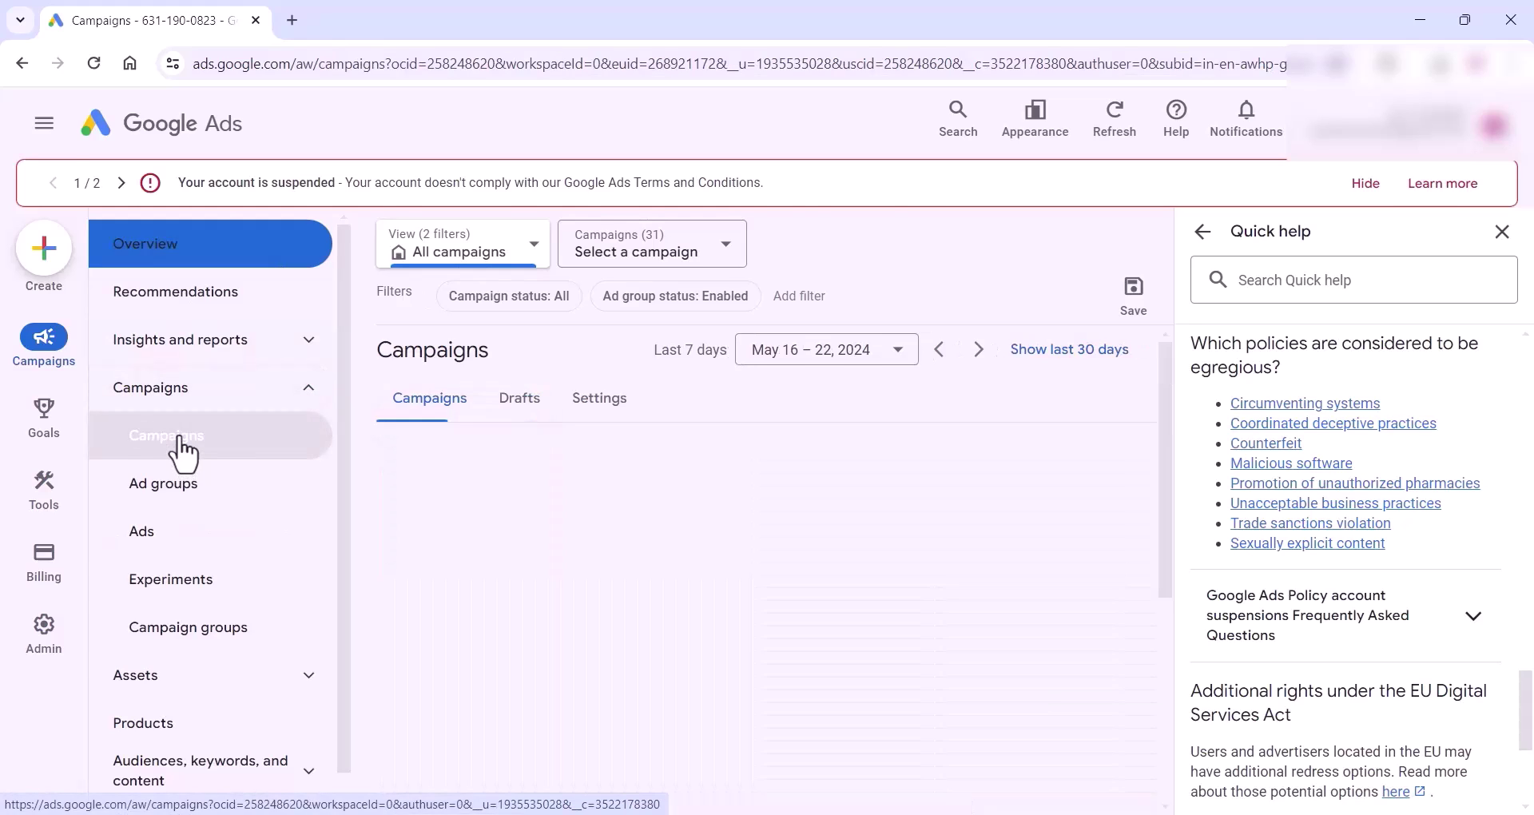
key(ctrl+plus)
key(ctrl+plus)
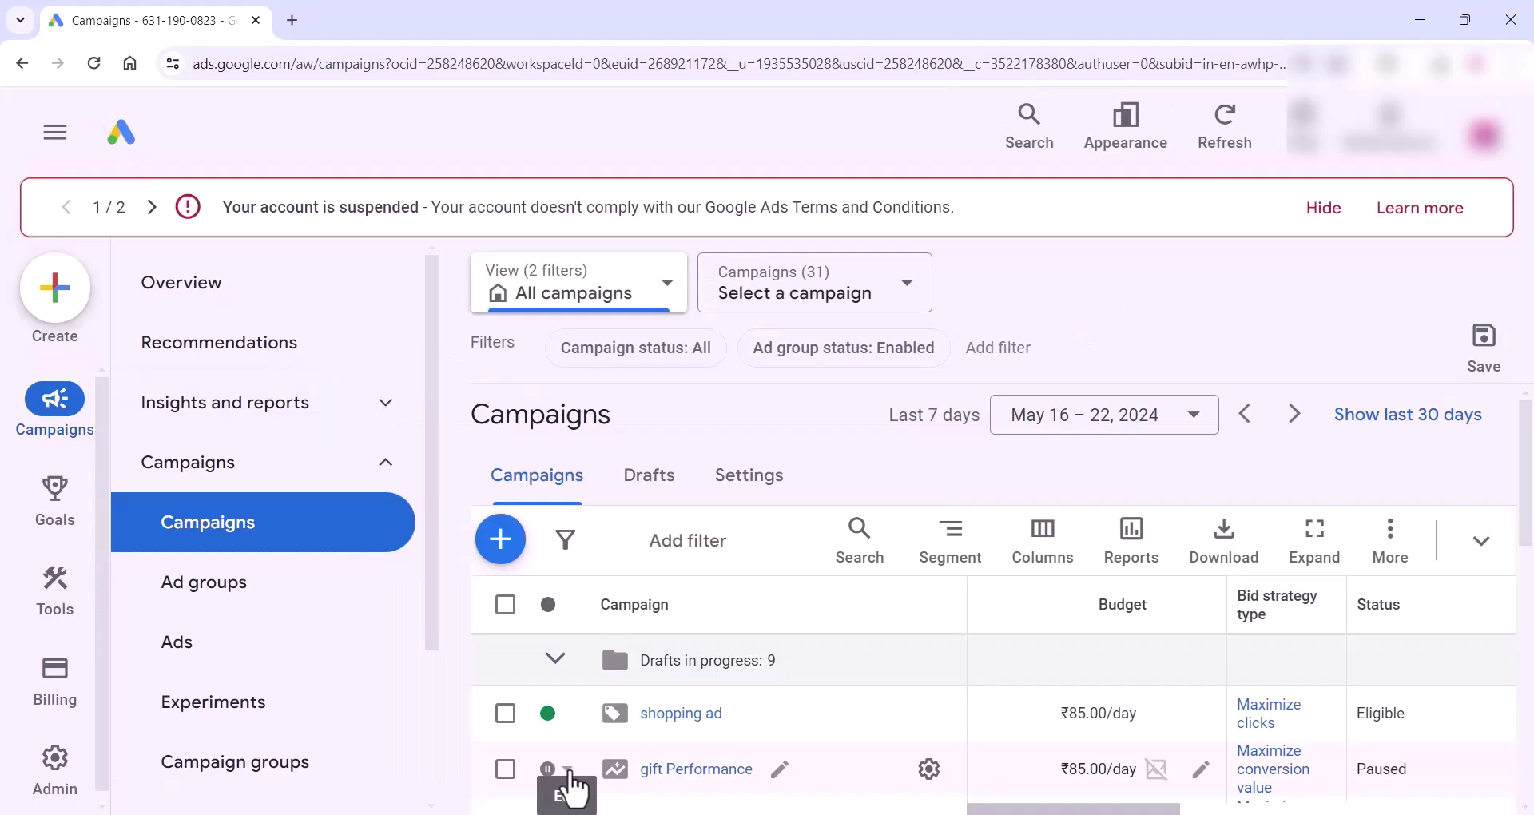
click(569, 772)
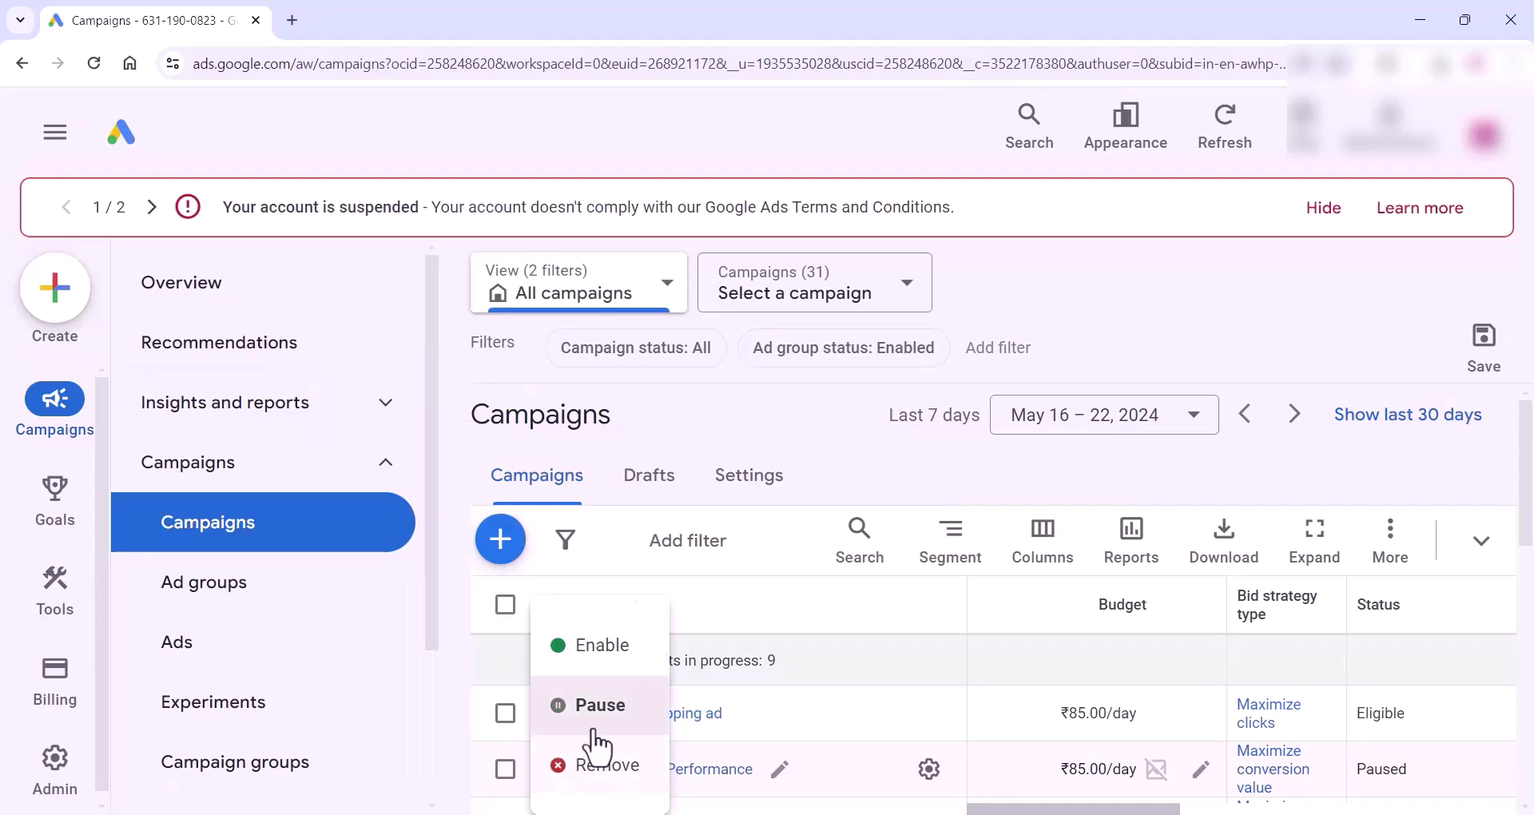
click(592, 767)
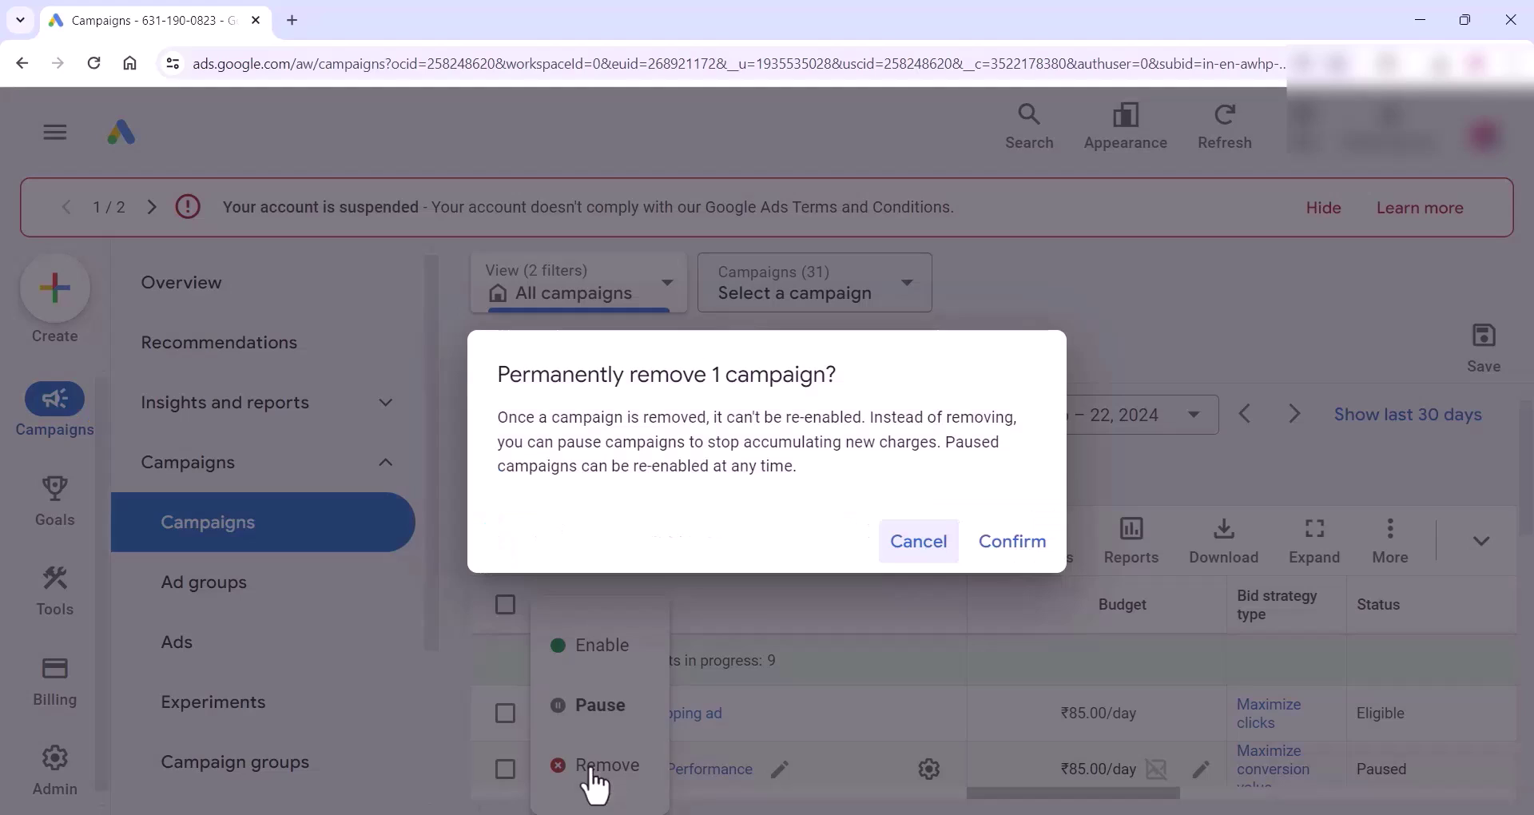
click(1023, 547)
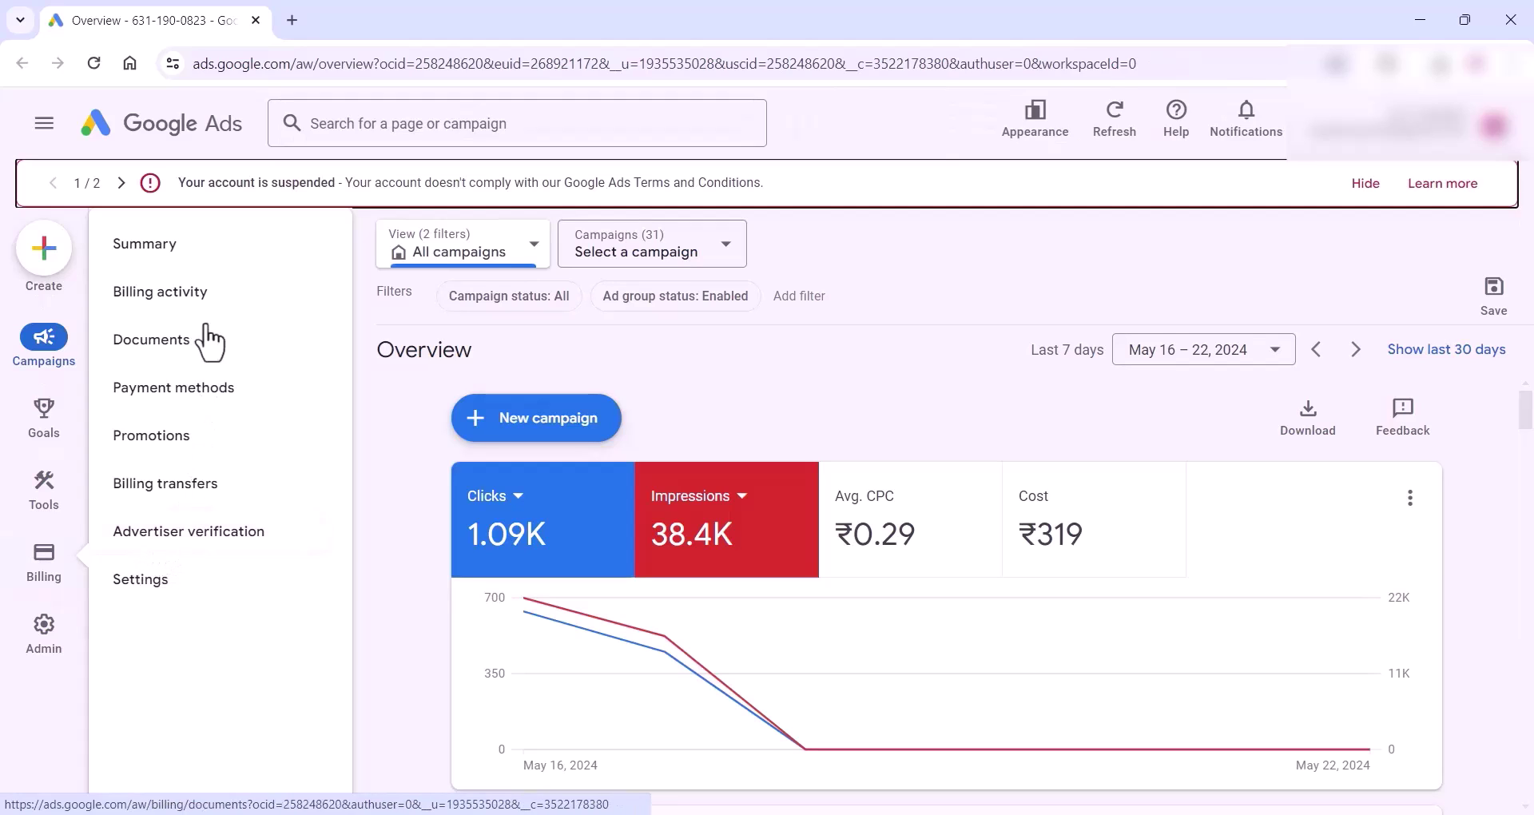
- Open the Billing > Advertiser verification page and scroll through it
click(173, 545)
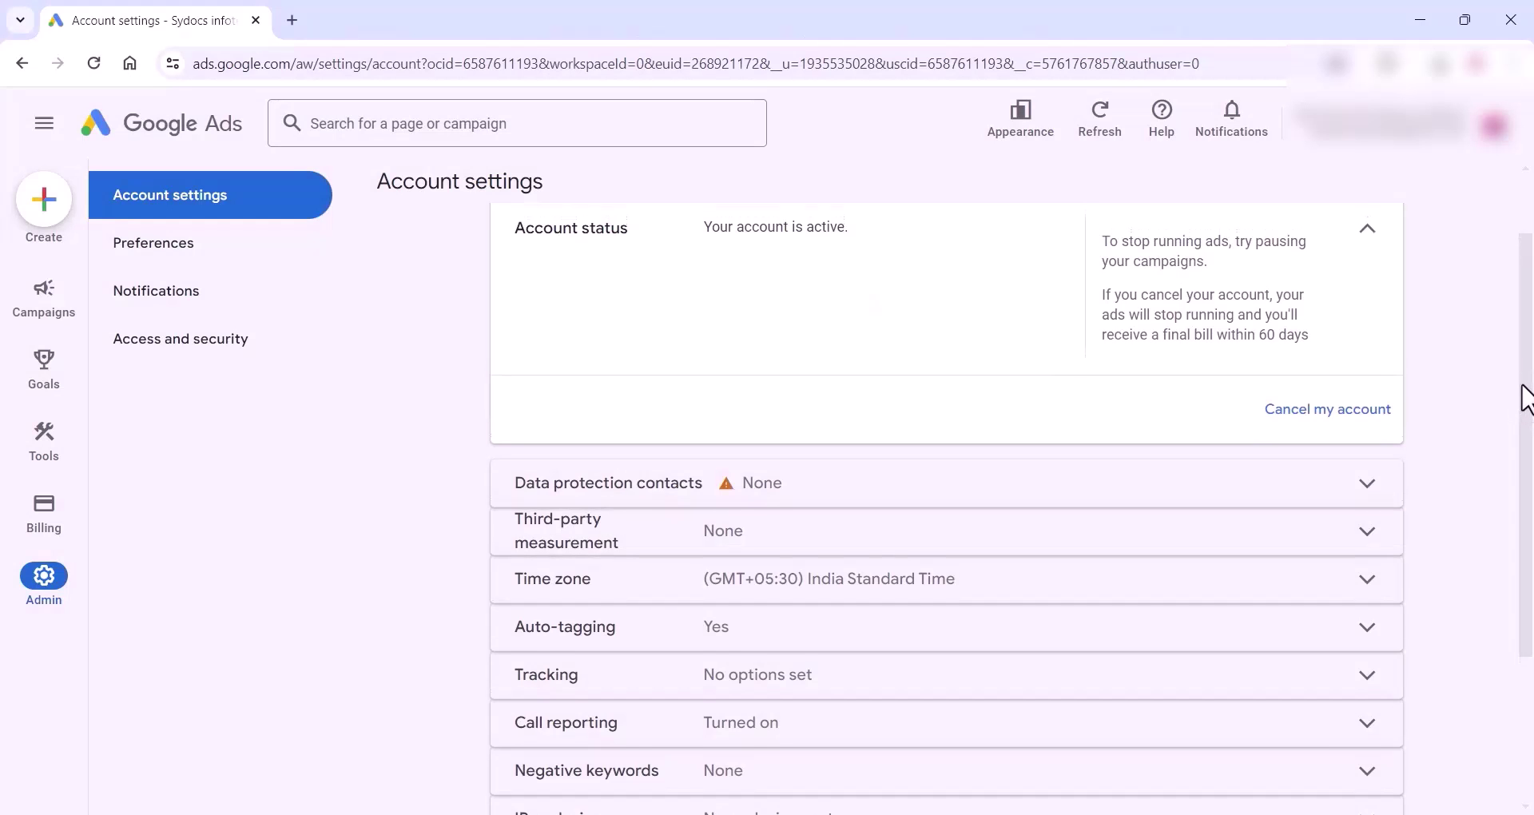
mouse_move(1526, 390)
mouse_down()
mouse_move(1526, 349)
mouse_move(1526, 391)
mouse_up()
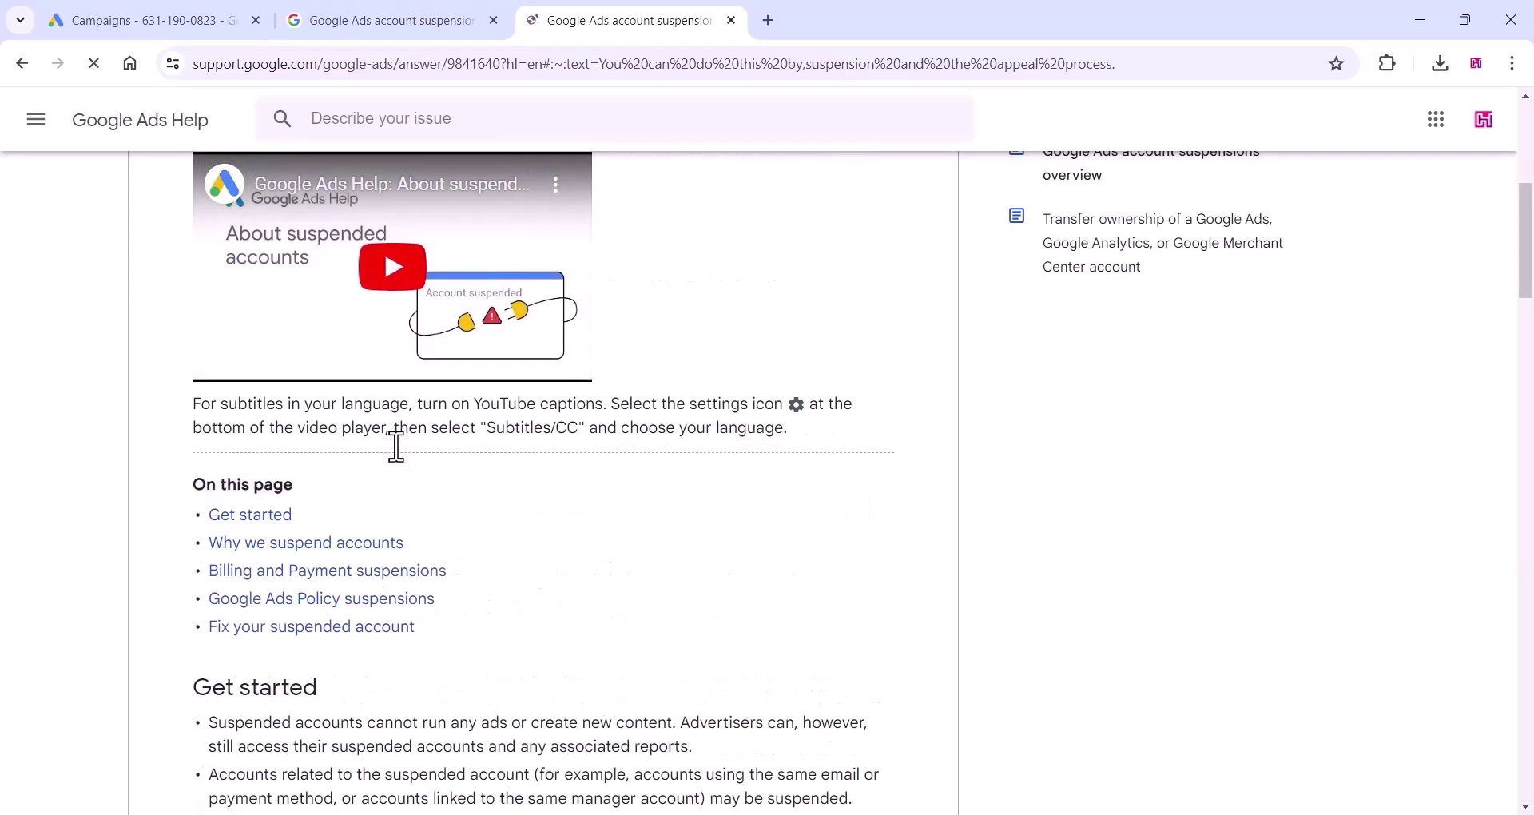
- Scroll down the account suspensions article and close the extra help tab
scroll(398, 452, down, 5)
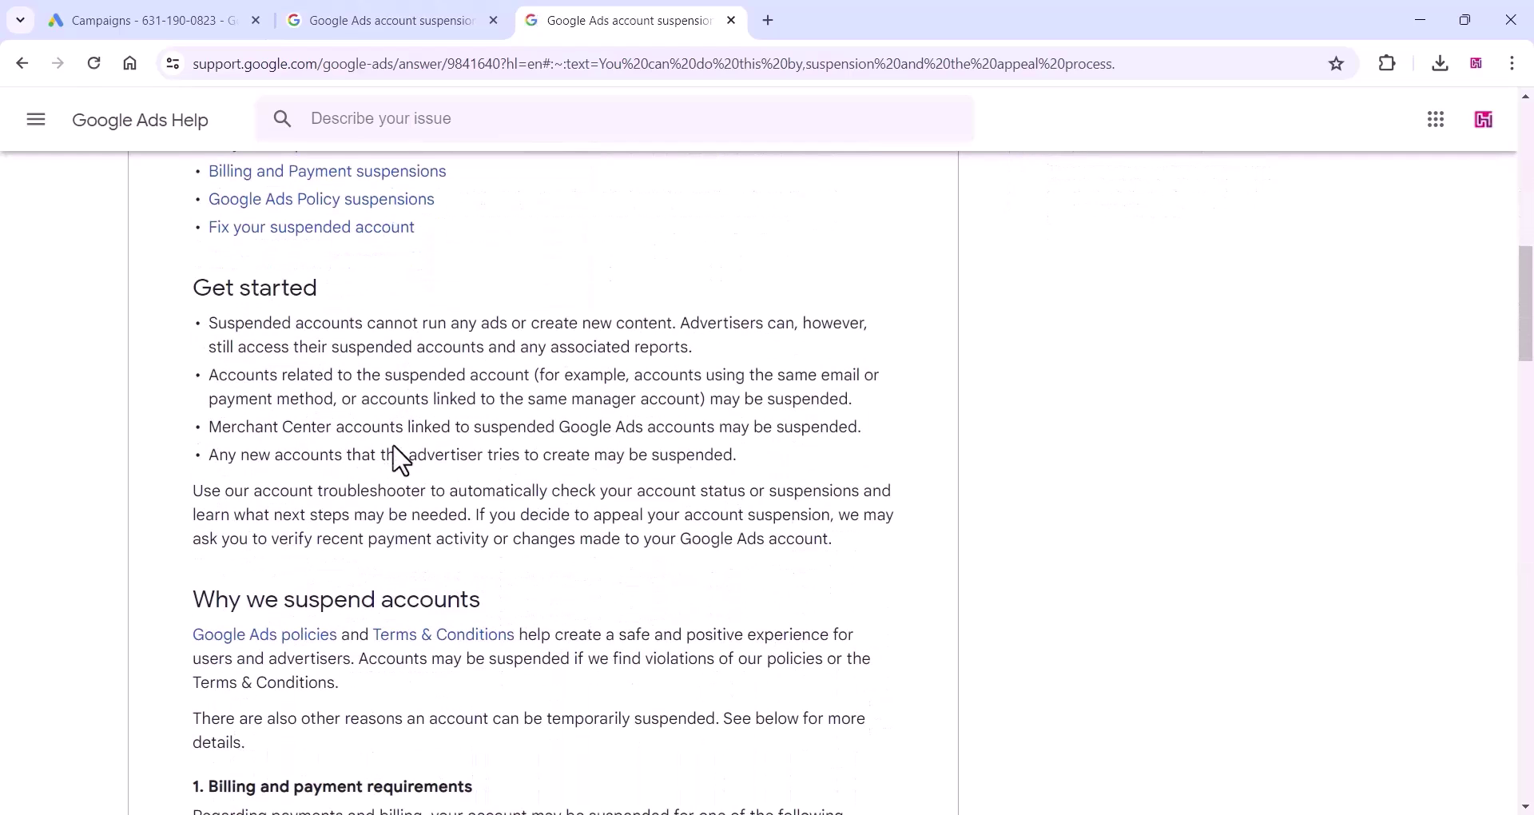
scroll(400, 459, down, 4)
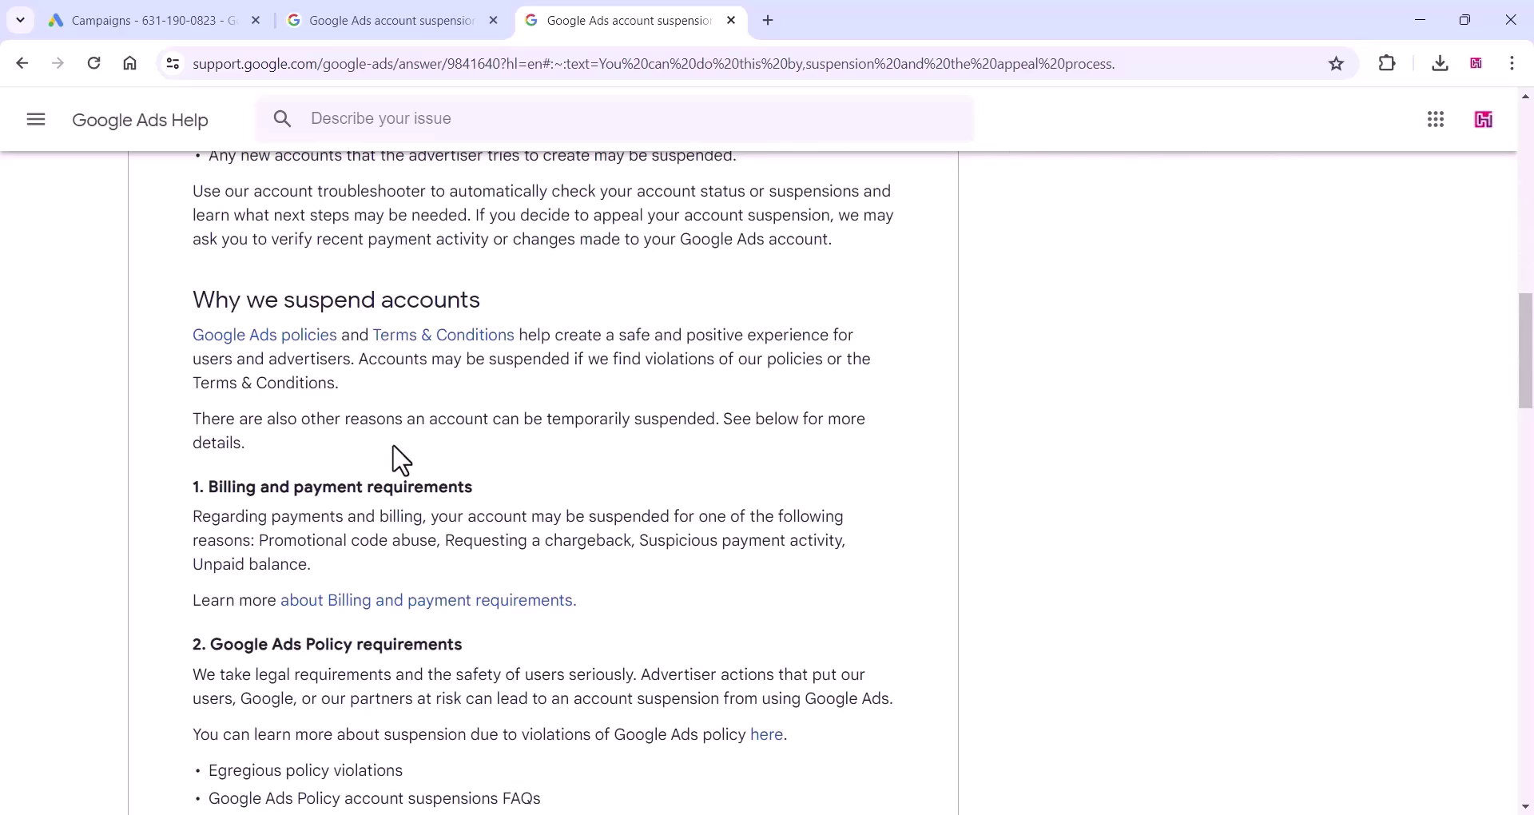
scroll(401, 461, down, 5)
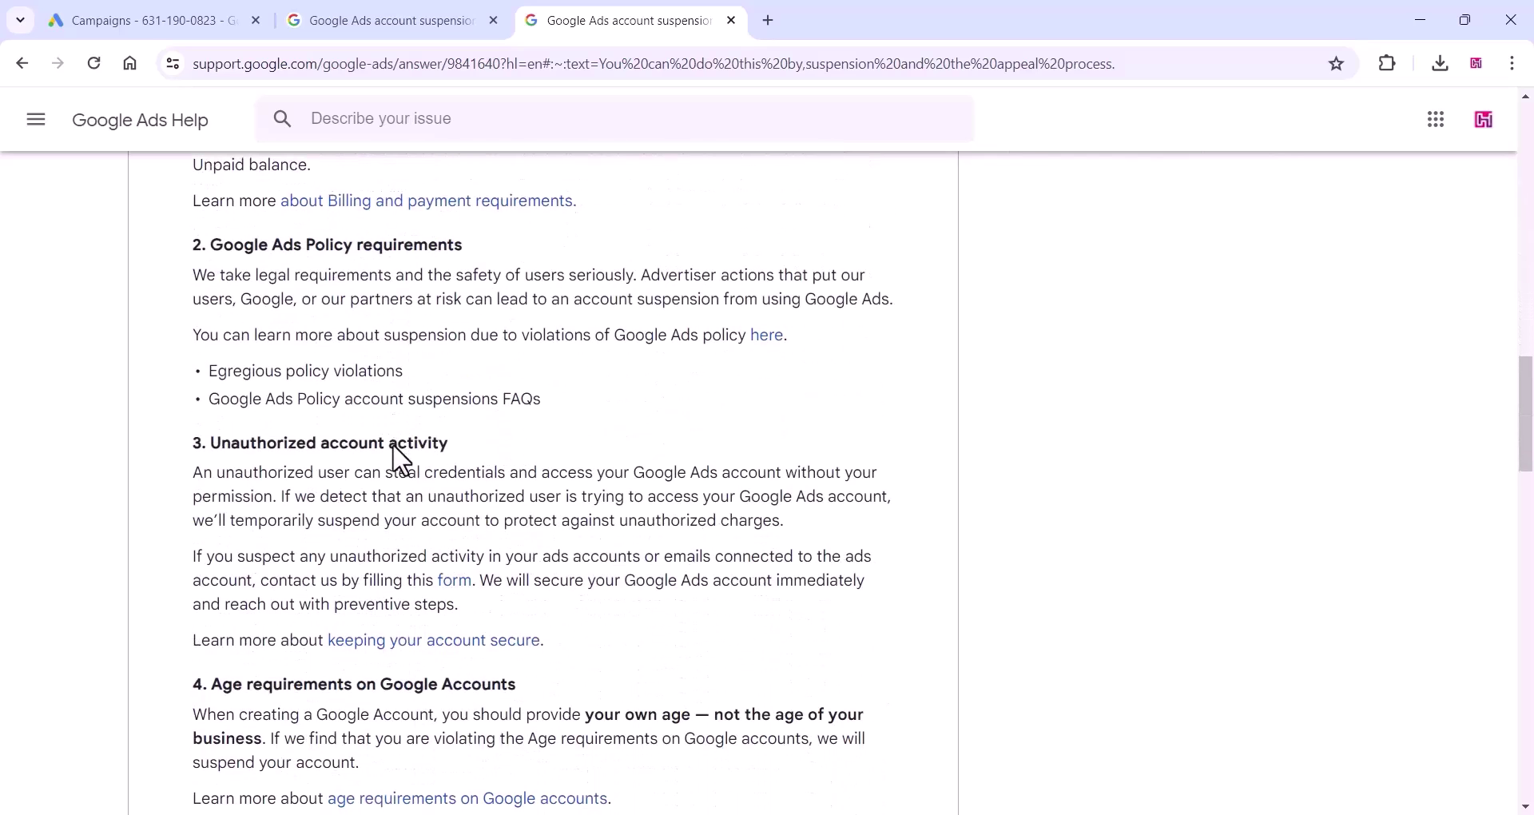
scroll(400, 455, down, 4)
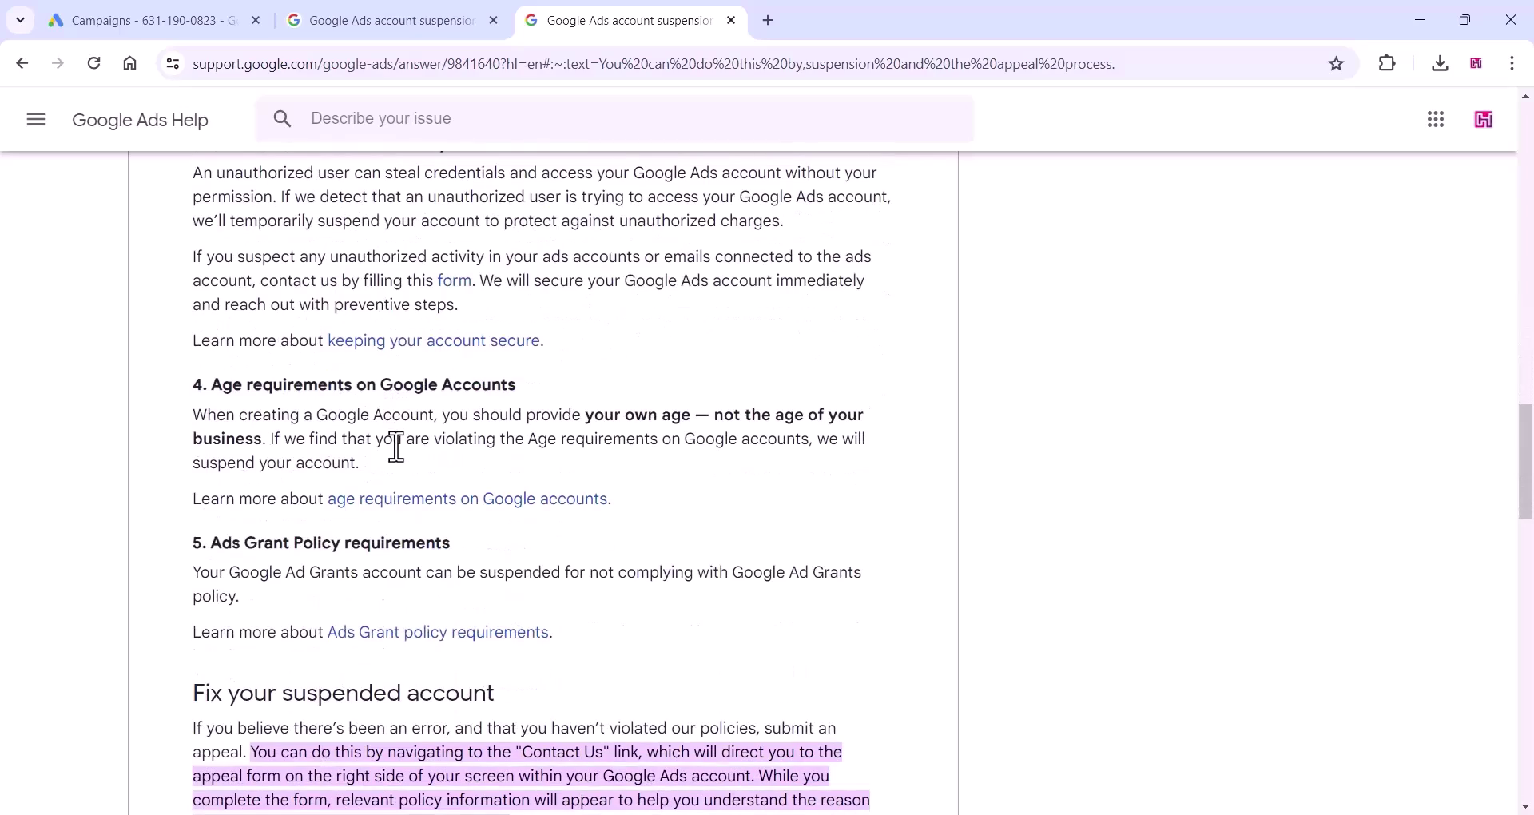
scroll(397, 448, down, 4)
scroll(396, 447, down, 4)
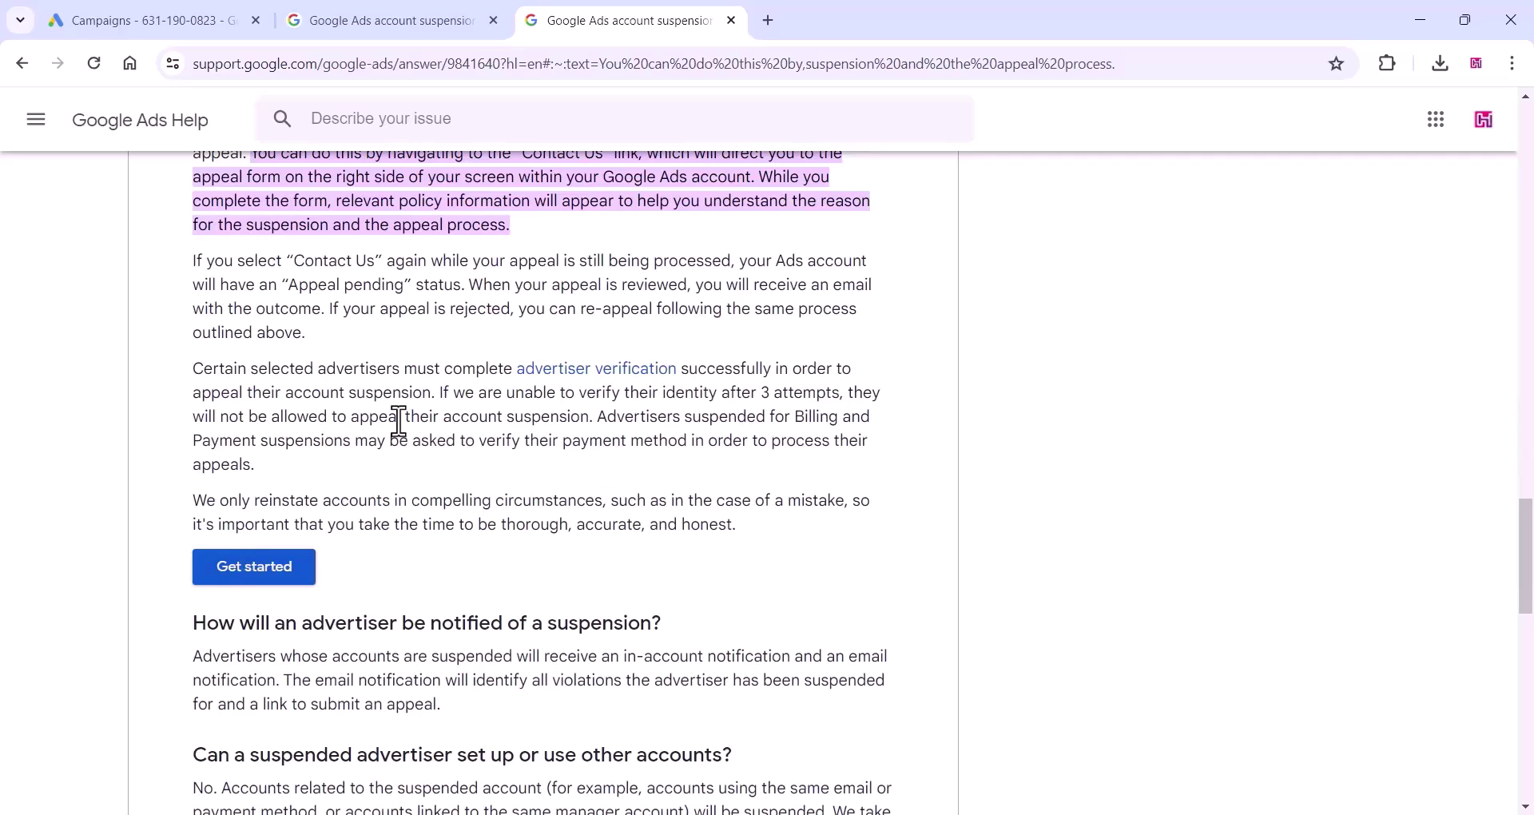
key(ctrl+w)
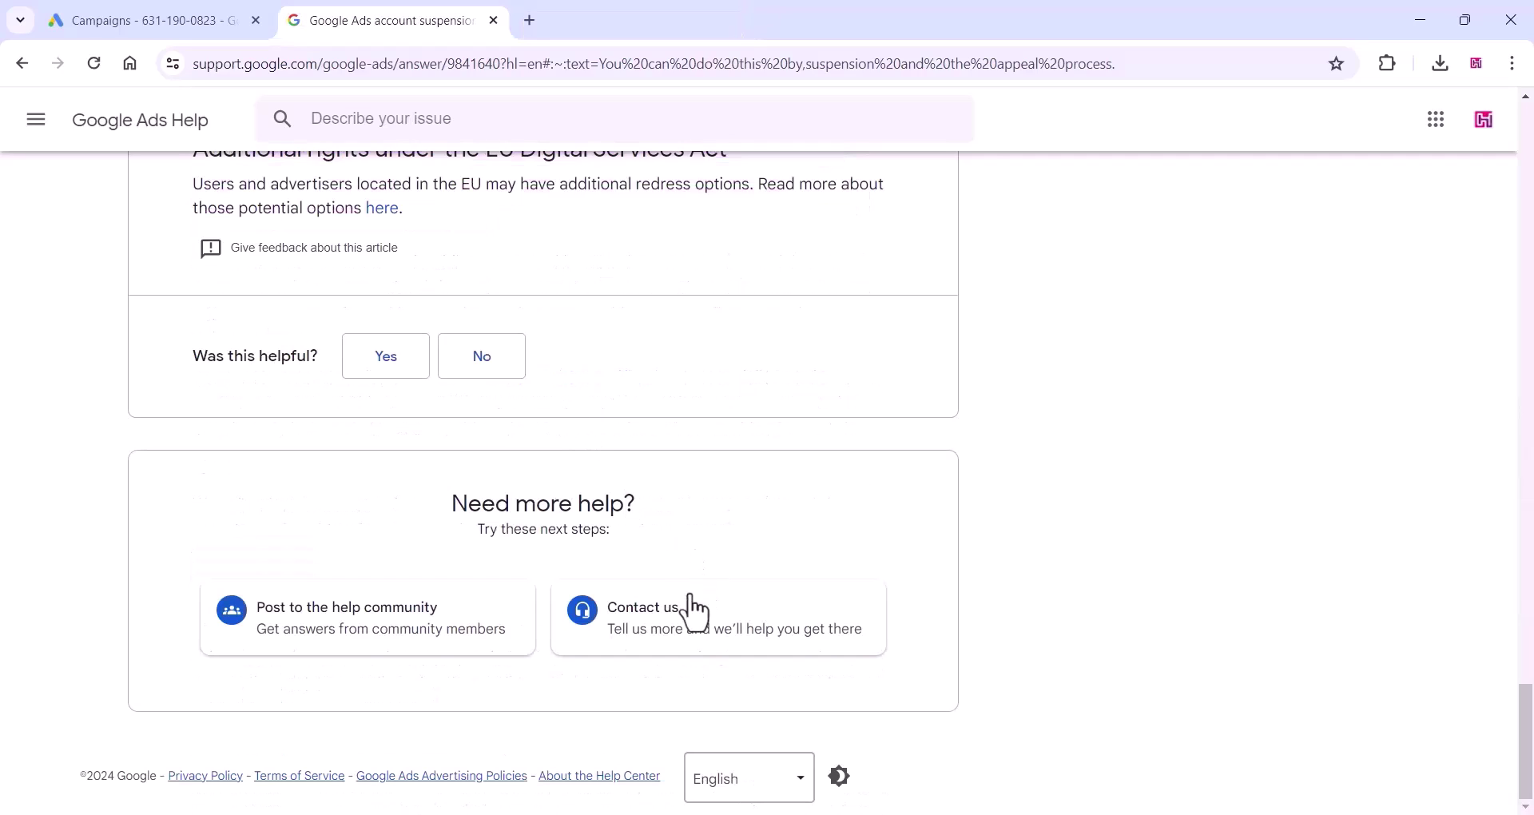
- Start a Contact us request tagged Account suspension and advance to the contact options
click(649, 639)
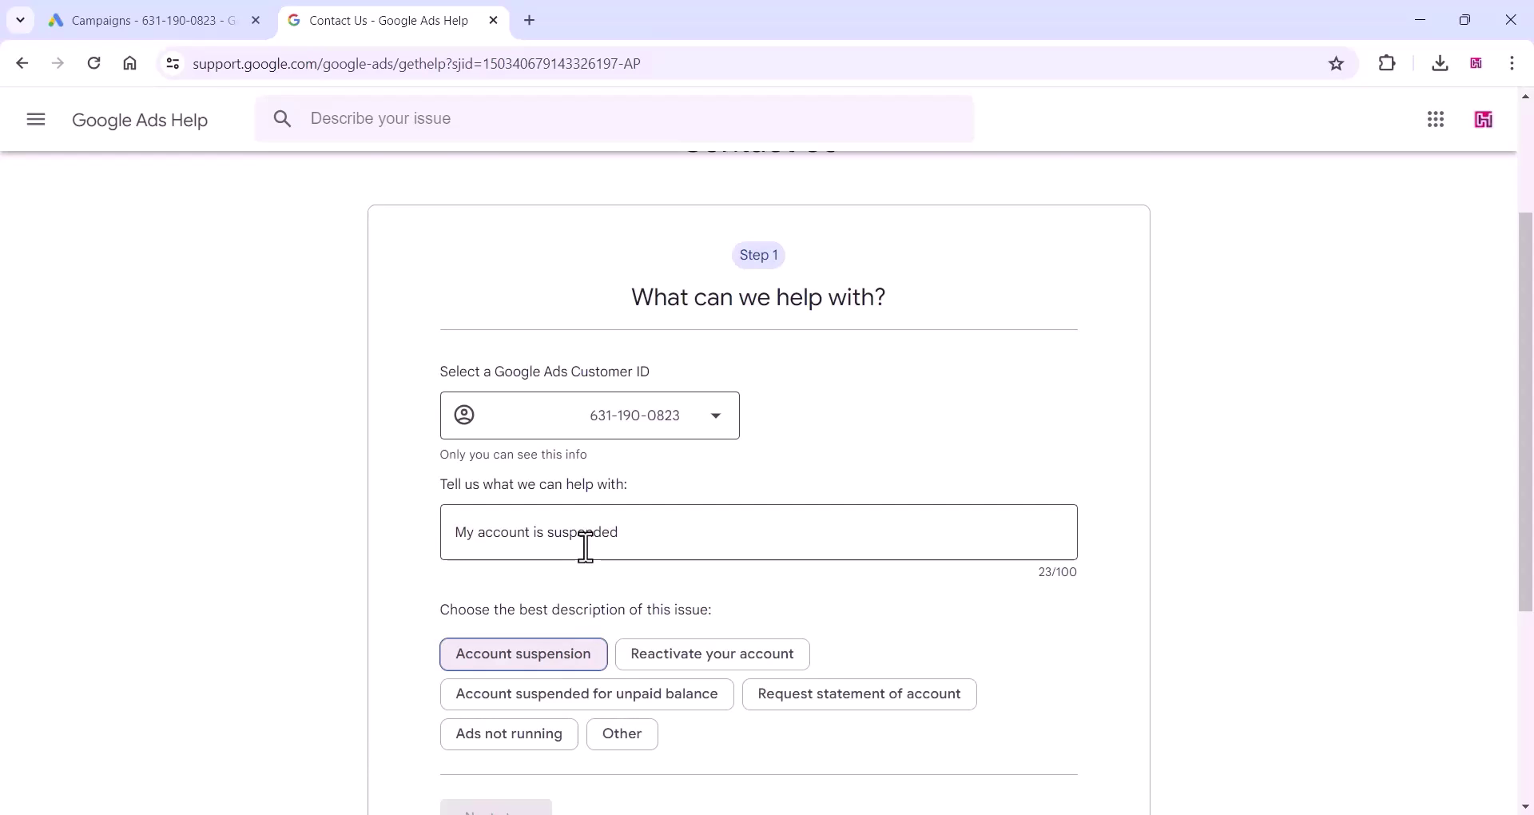
scroll(585, 547, down, 3)
click(530, 366)
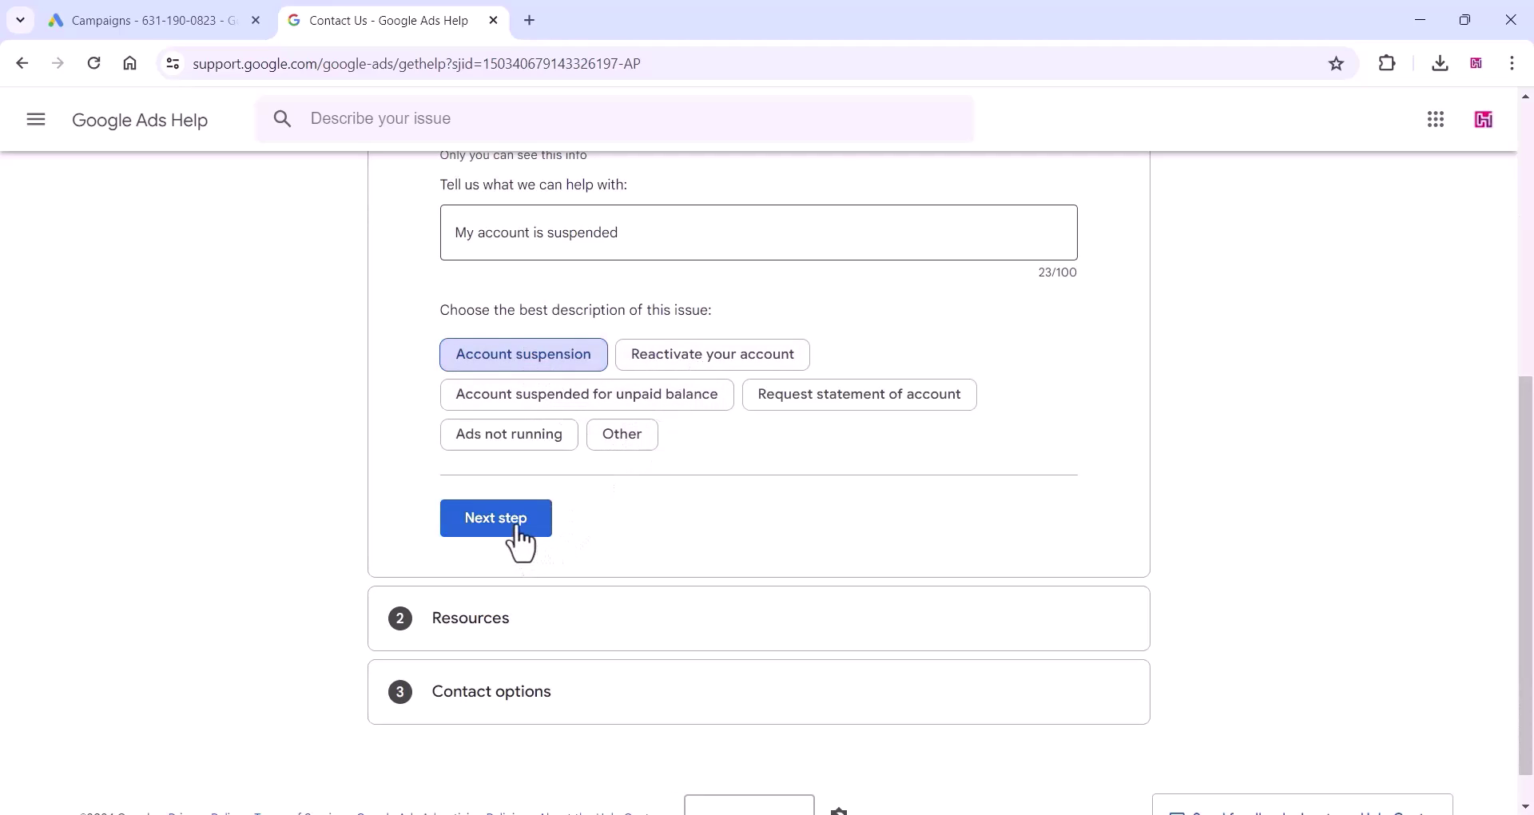
click(518, 531)
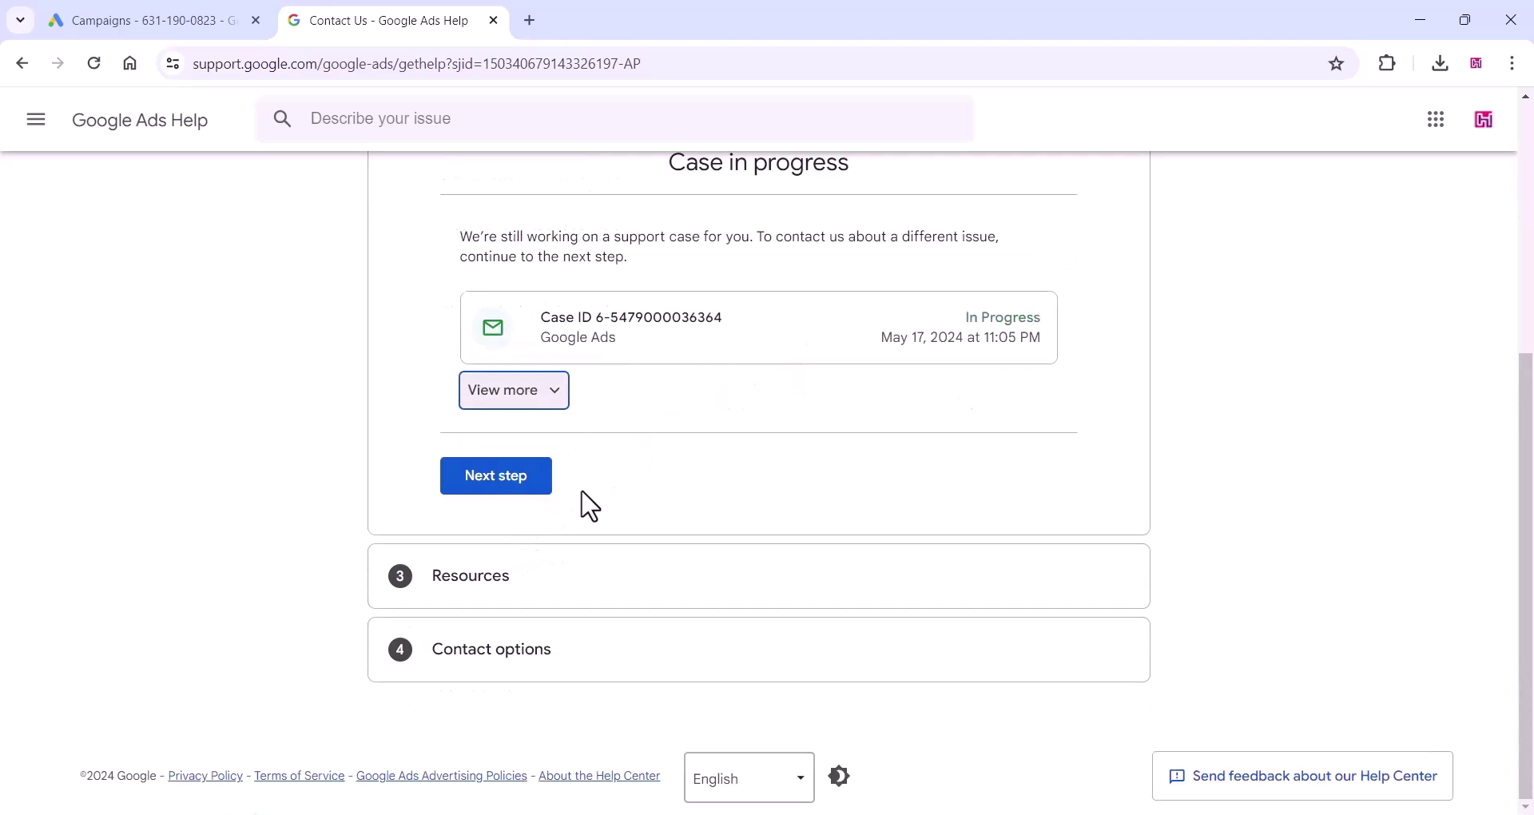
click(517, 489)
click(497, 559)
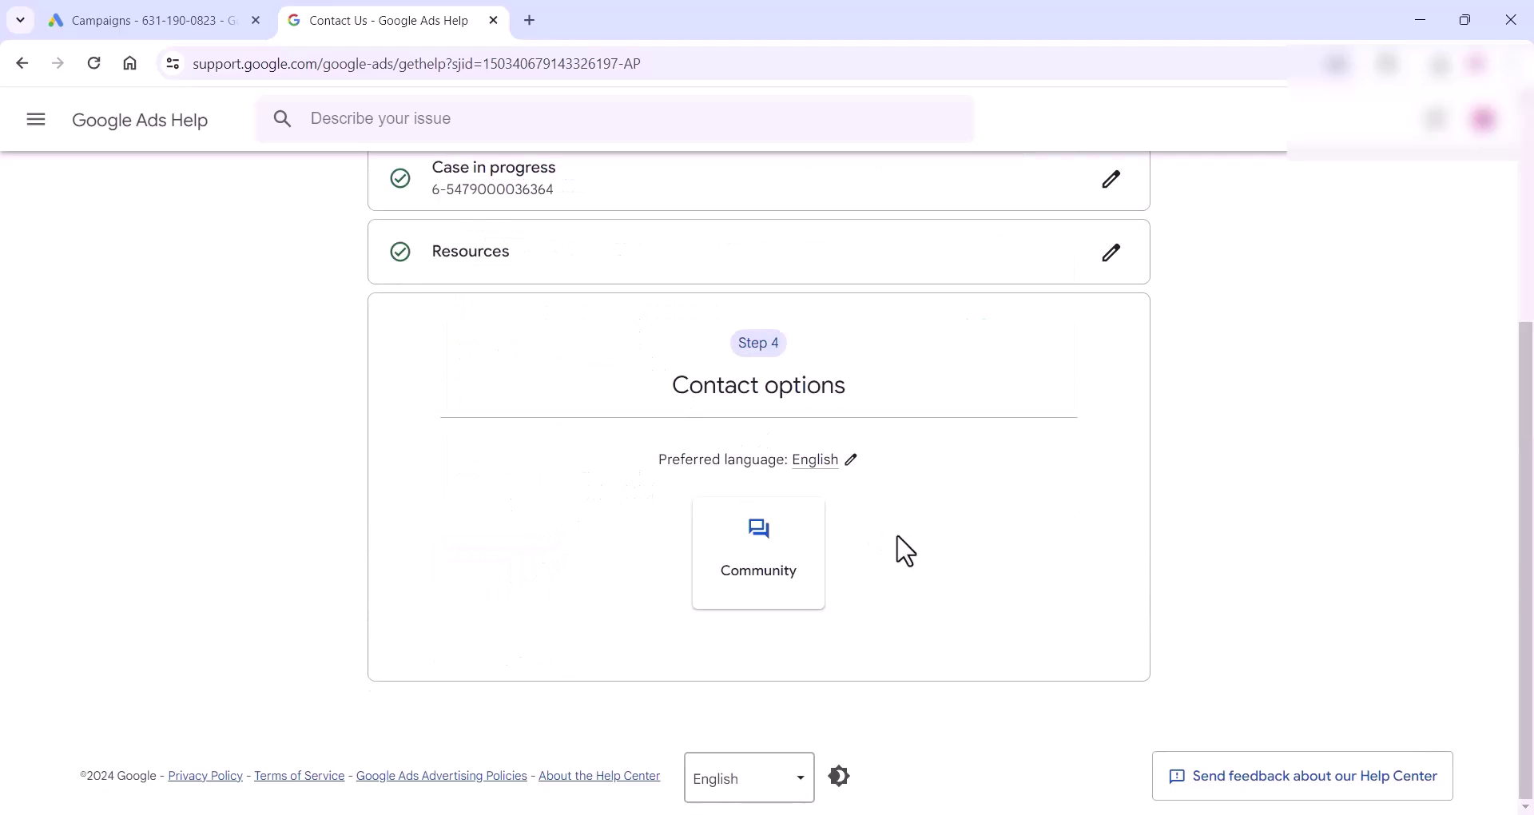
scroll(602, 469, up, 4)
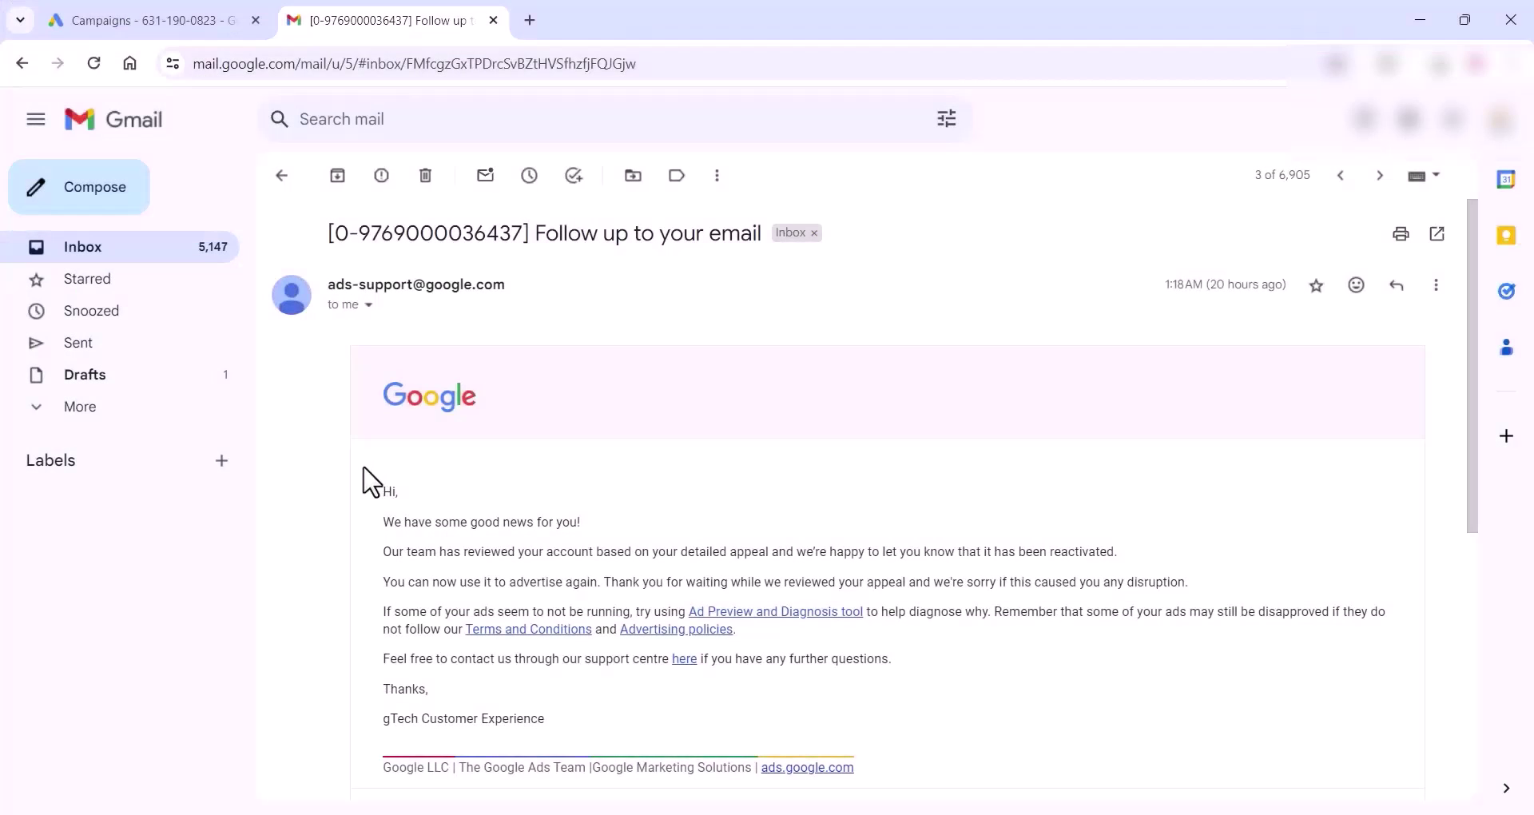
- Scroll through the ads support email confirming the account's reactivation
scroll(369, 475, down, 3)
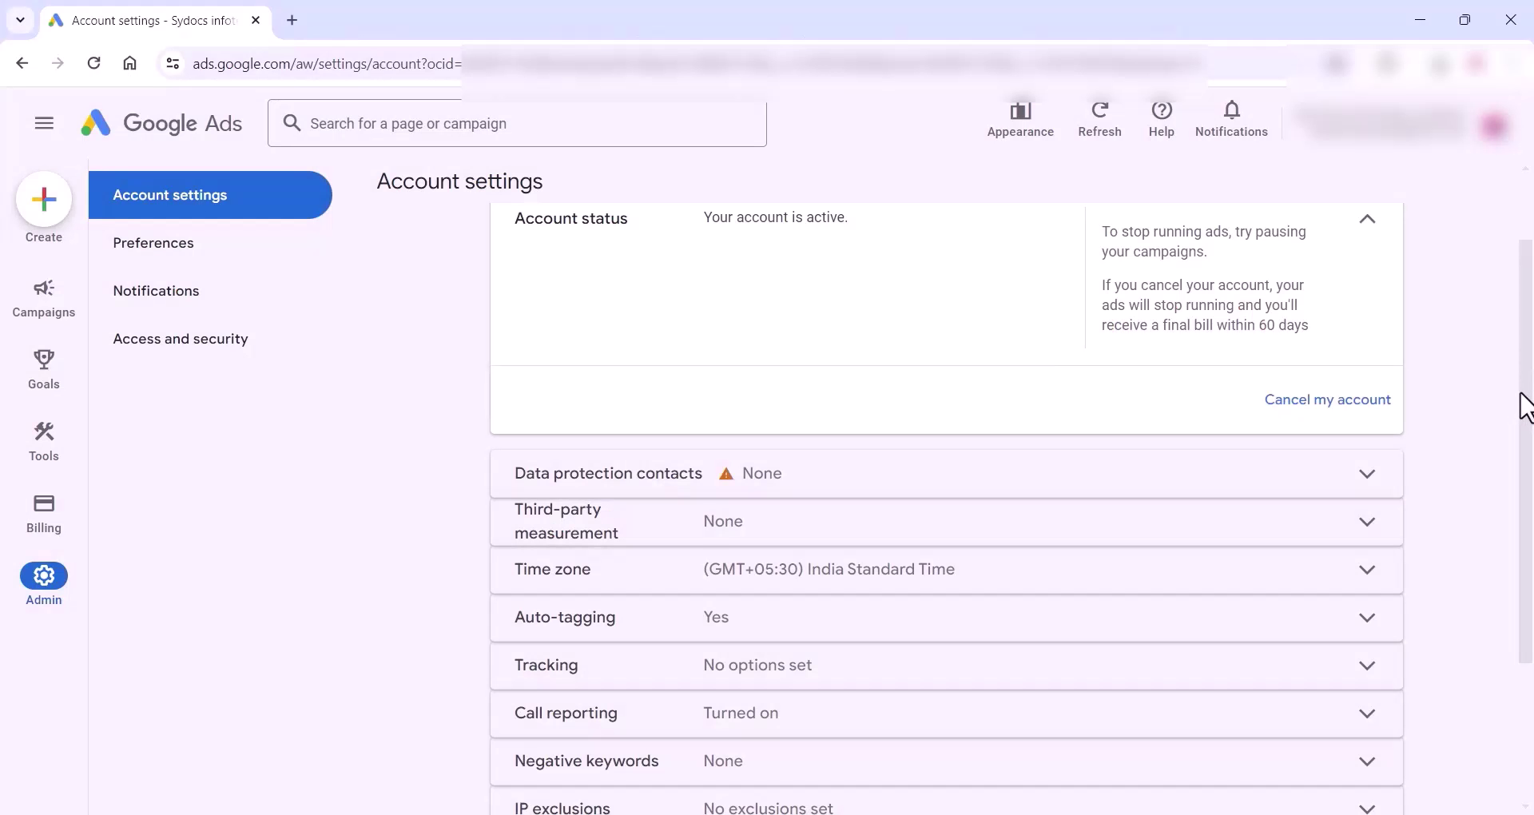
- Scroll the Account settings page to verify Account status shows active
mouse_move(1521, 394)
mouse_down()
mouse_move(1524, 337)
mouse_move(1526, 391)
mouse_up()
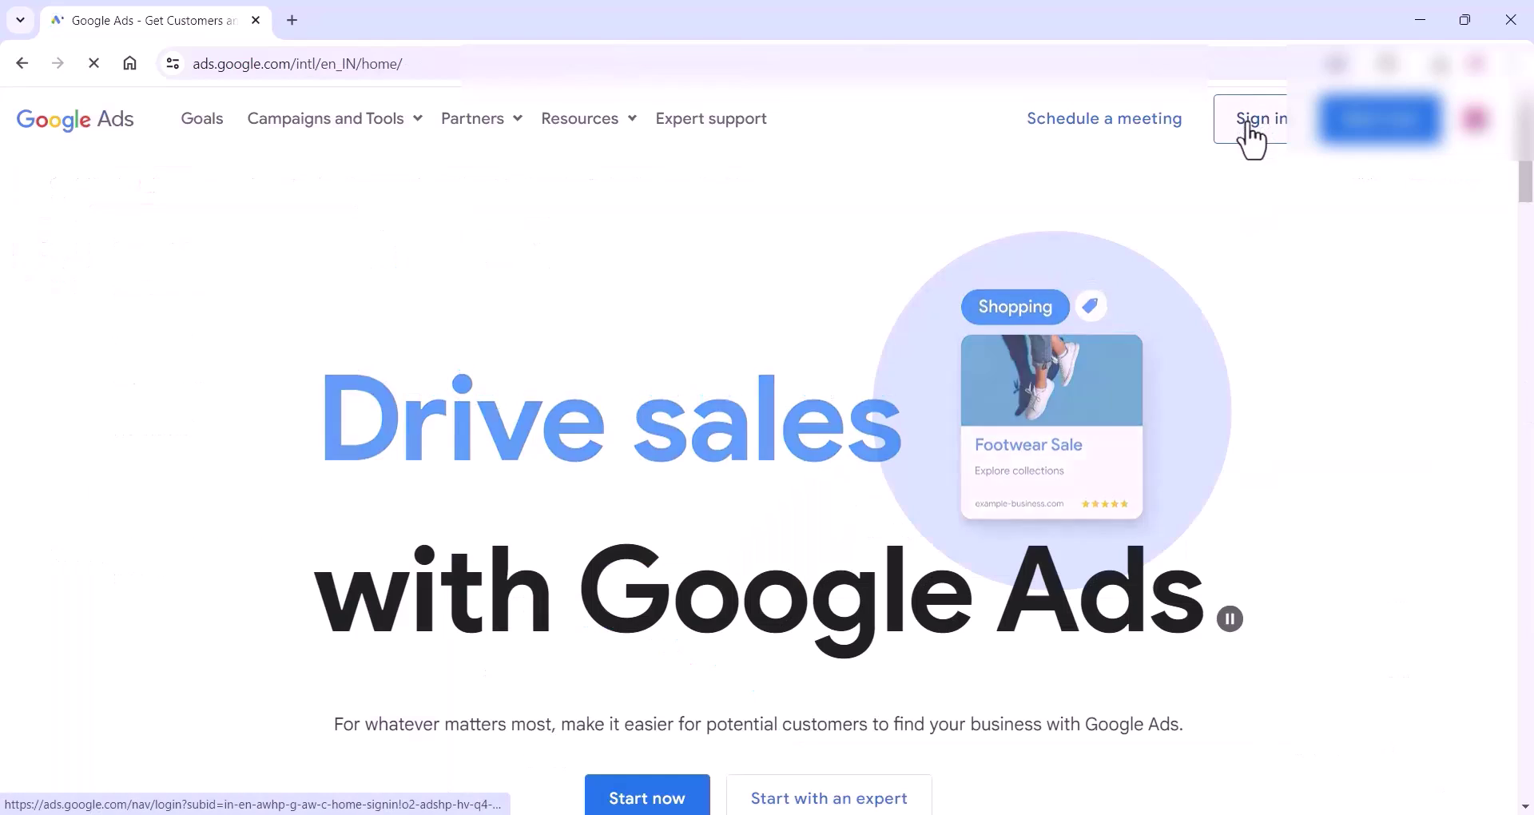
- Sign in, choose New Google Ads Account, and skip campaign creation
click(1249, 128)
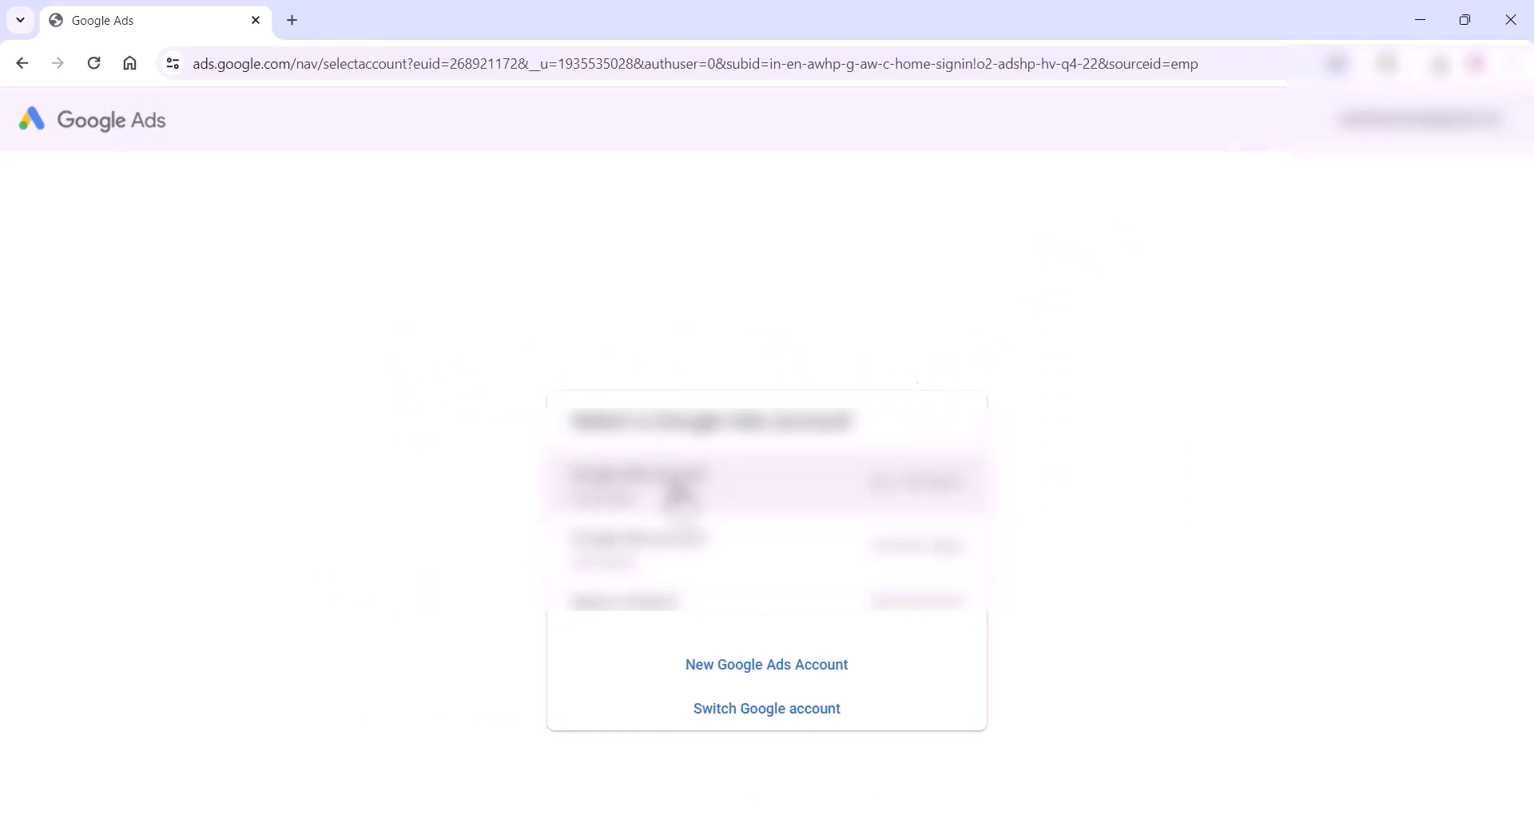
click(751, 667)
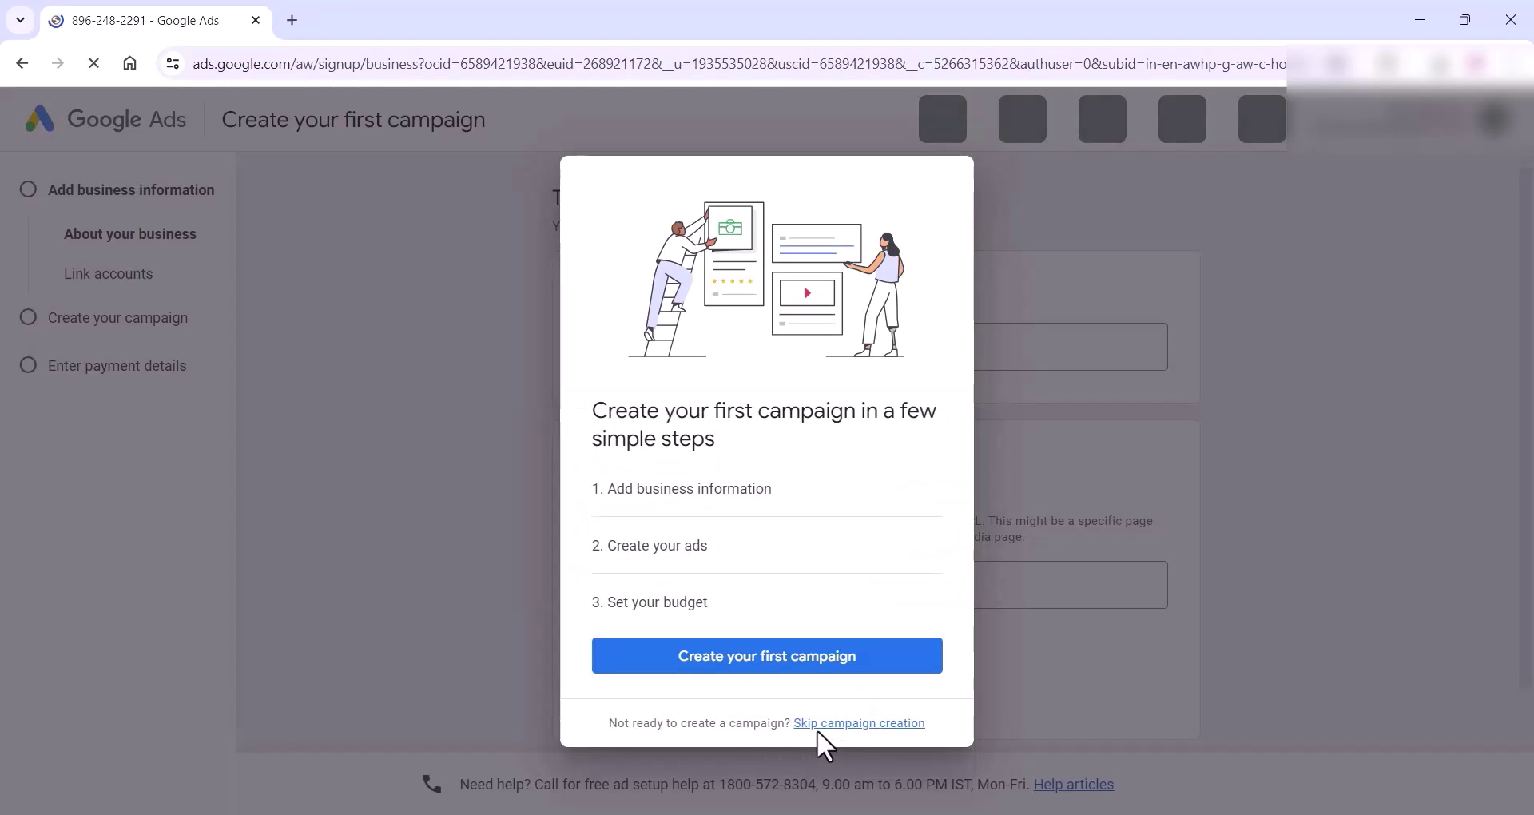
click(835, 724)
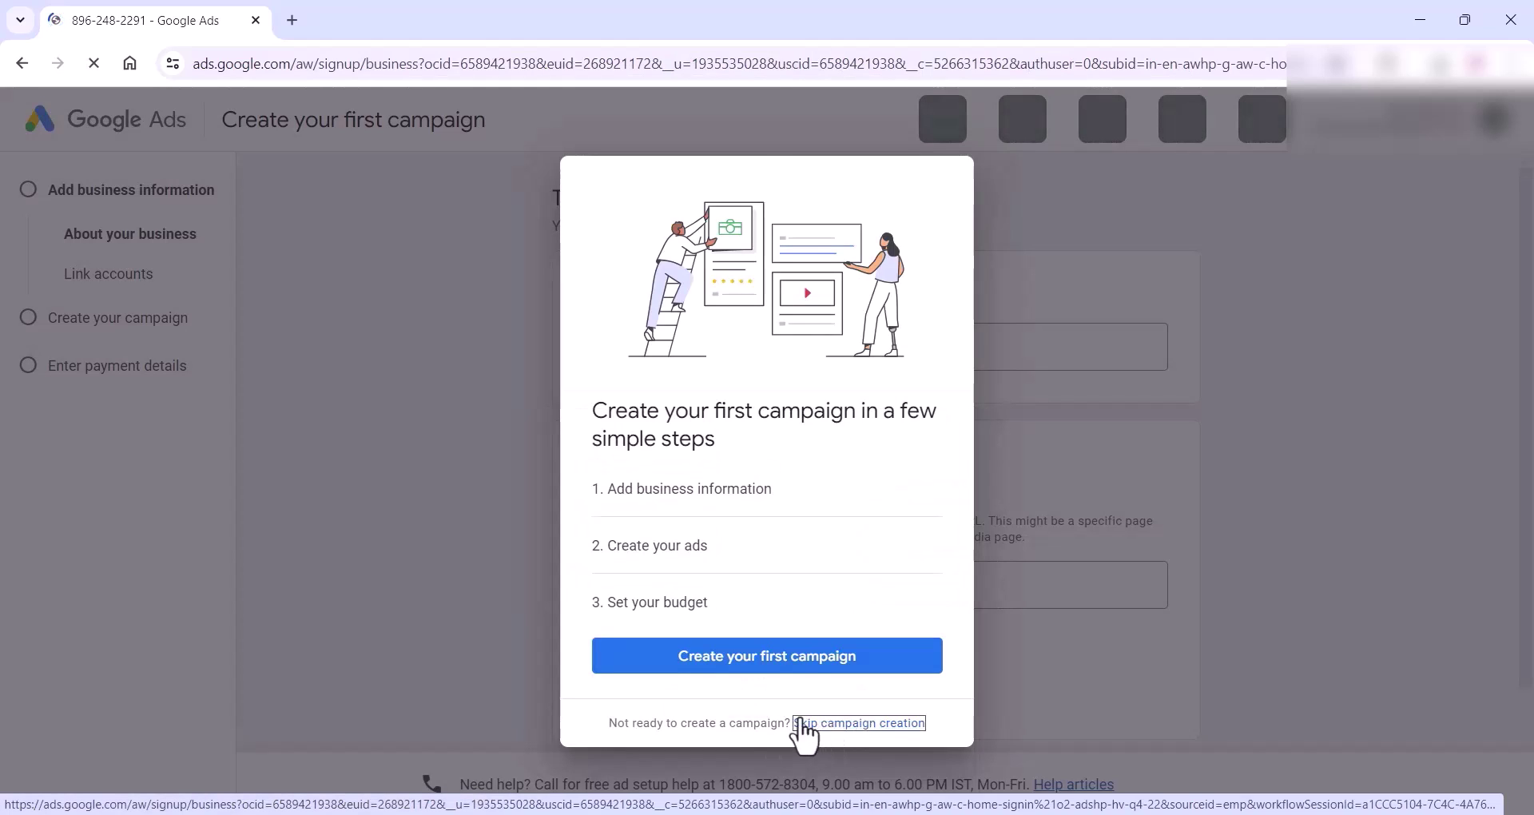